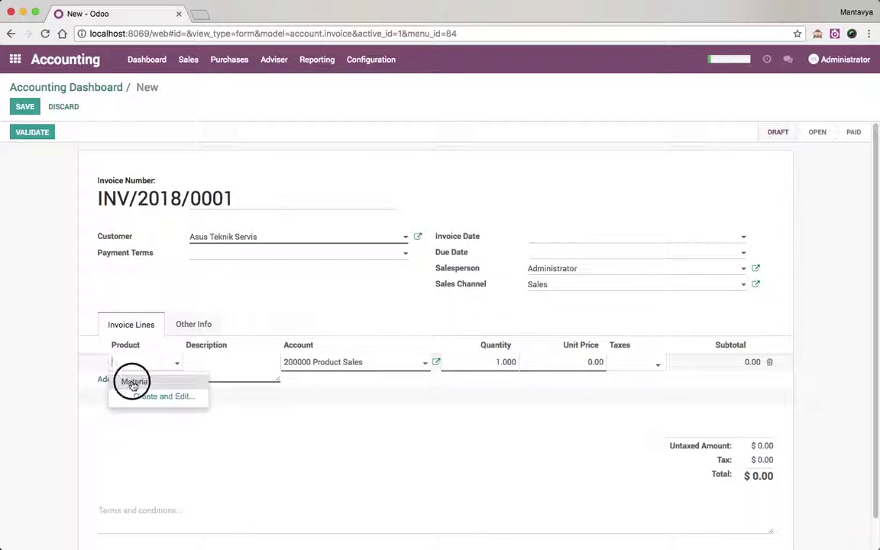
Fill the customer invoice's line with the product Material at its default quantity.
key("Tab")
key("Tab")
key("Tab")
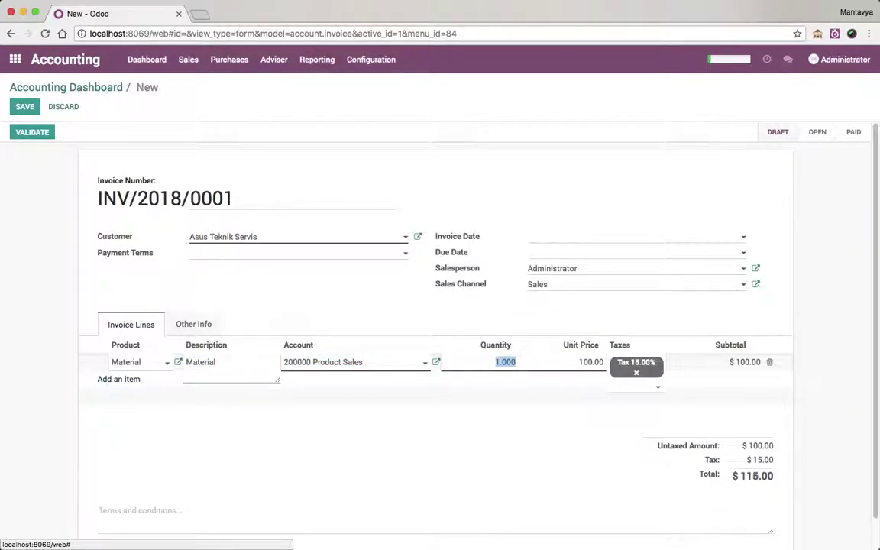
left_click(427, 432)
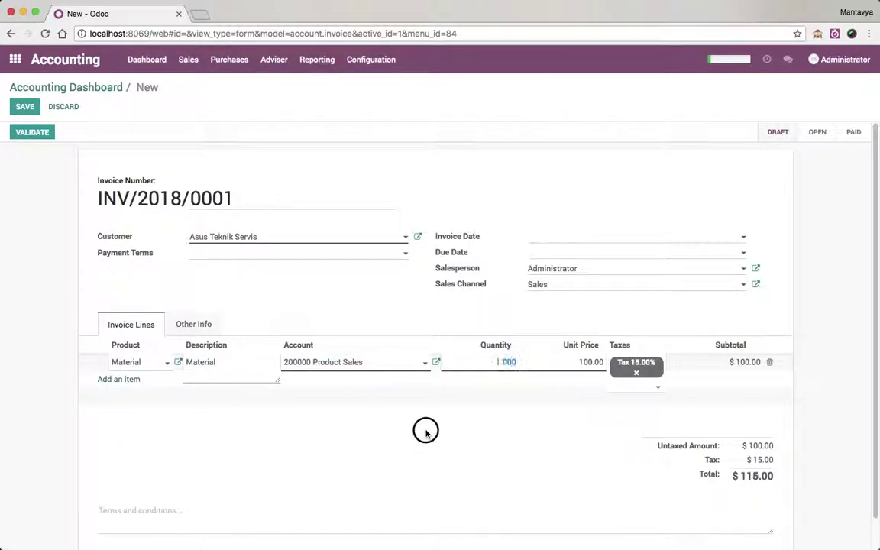
Set the invoice date of the Asus Teknik Servis invoice to 01/01/2018.
left_click(577, 245)
left_click(609, 256)
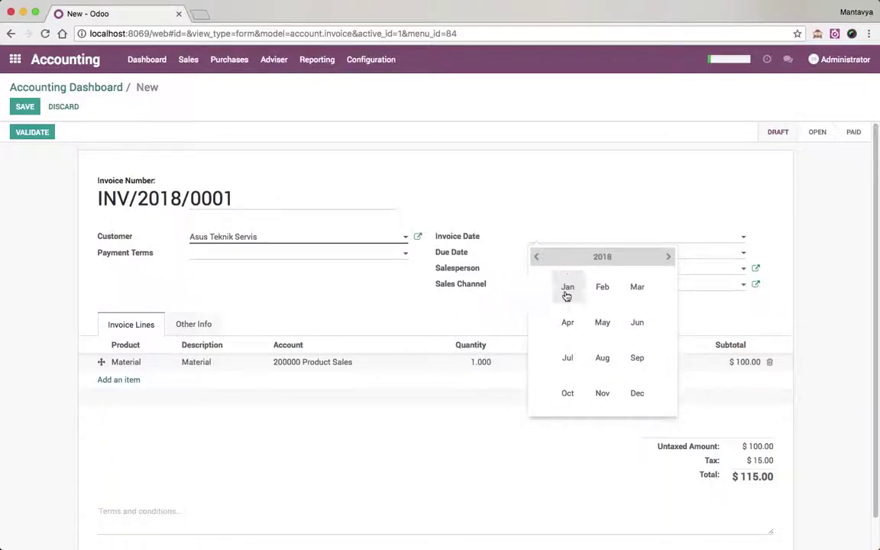
left_click(567, 296)
left_click(584, 293)
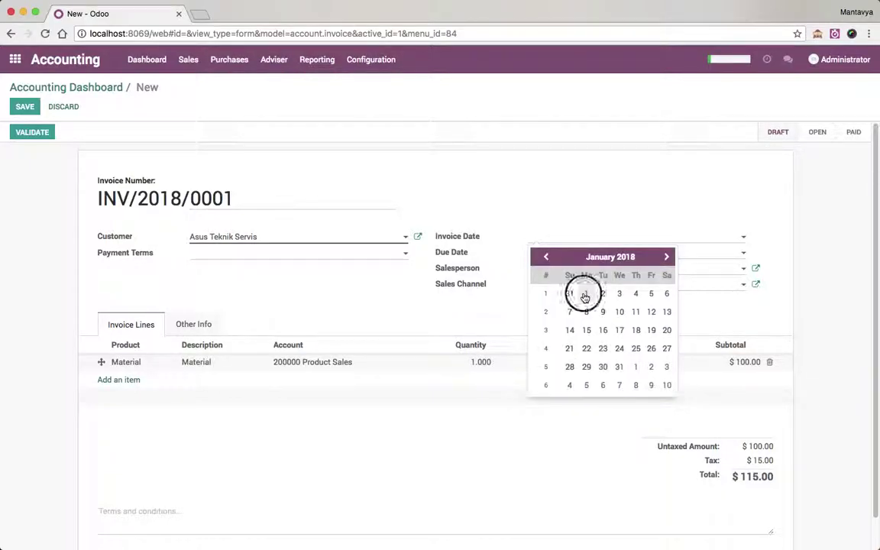
Set the payment terms to 15 Days, then save and validate the Asus Teknik Servis invoice.
left_click(303, 256)
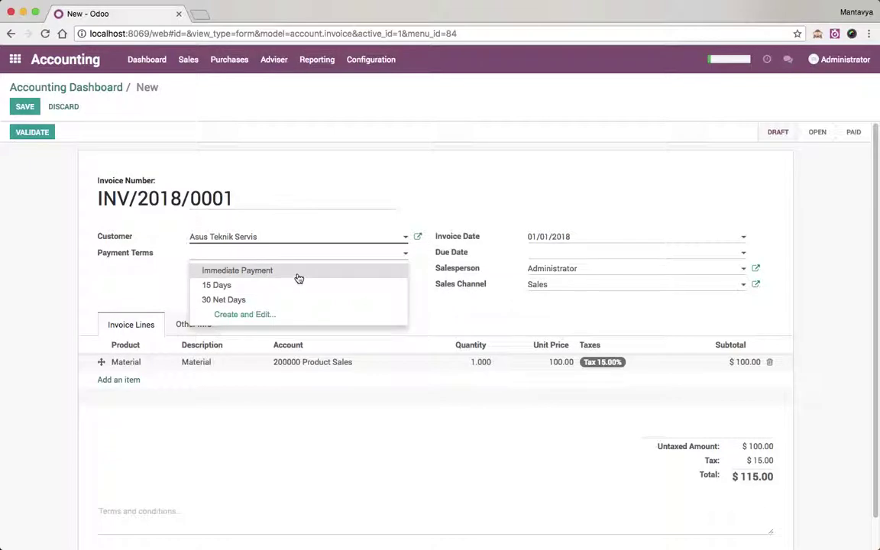
left_click(222, 285)
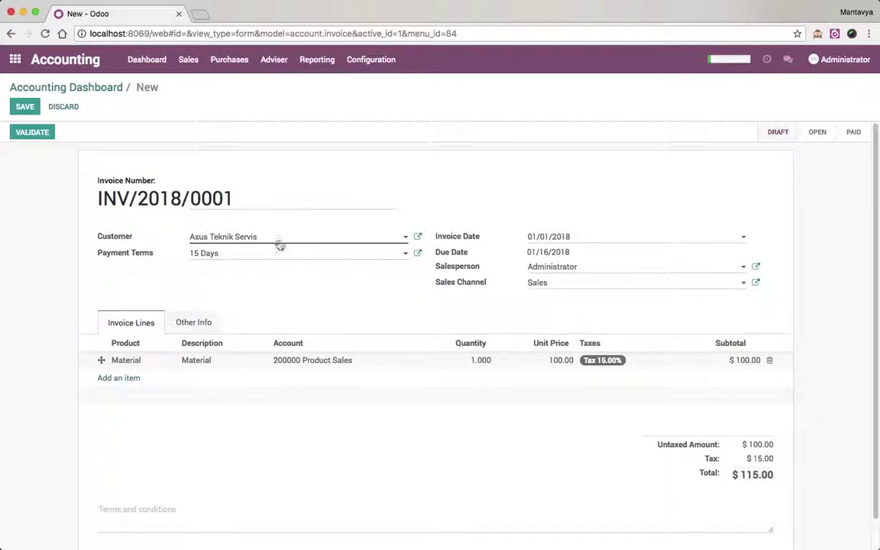
left_click(26, 107)
left_click(34, 138)
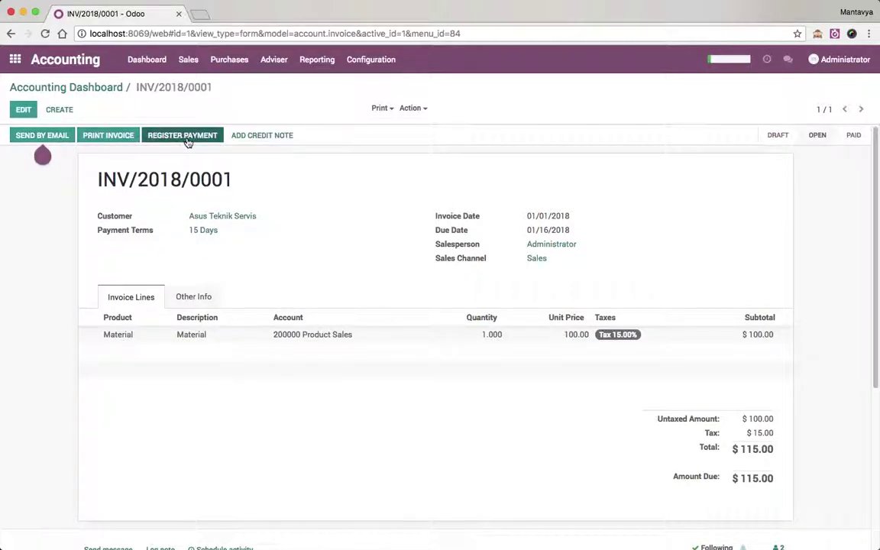
Create a new customer invoice for Axelor with payment terms of 15 Days.
left_click(60, 111)
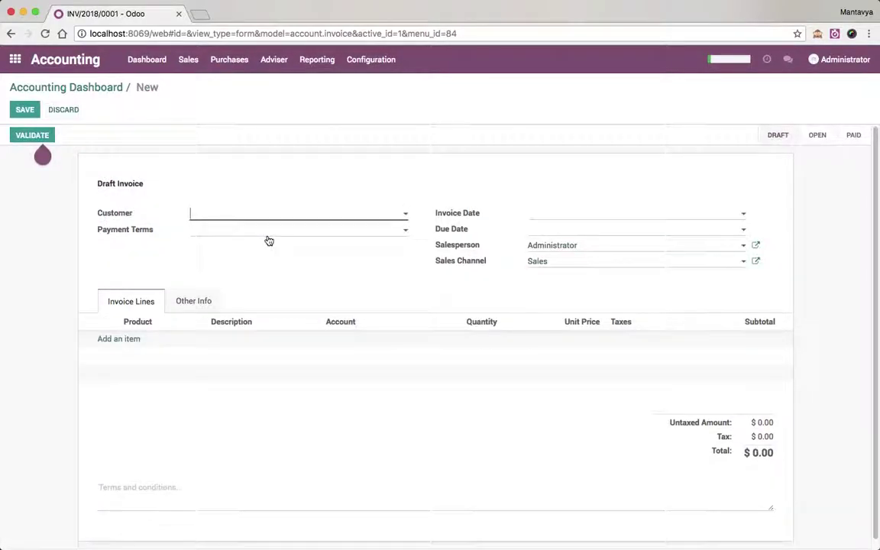
left_click(260, 221)
left_click(255, 248)
left_click(330, 230)
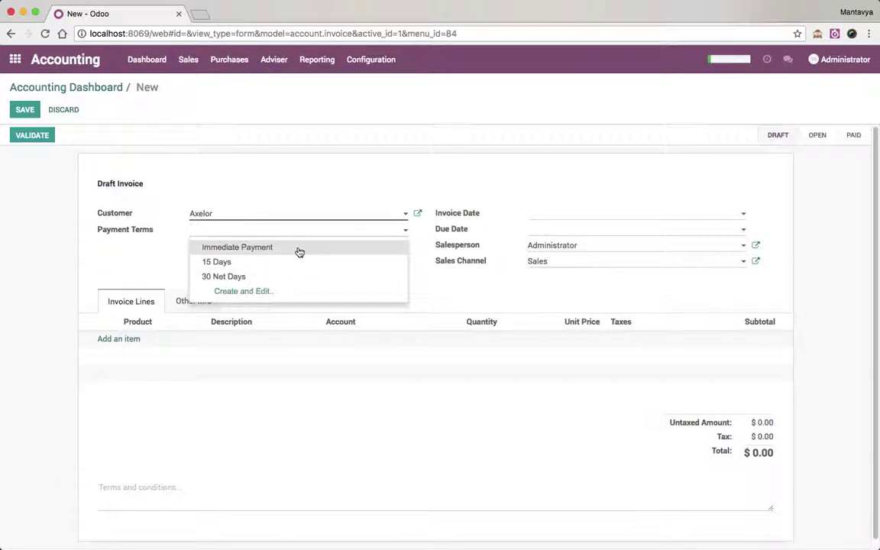
left_click(302, 262)
Set the invoice date of the Axelor invoice to 02/01/2018.
left_click(600, 216)
left_click(585, 237)
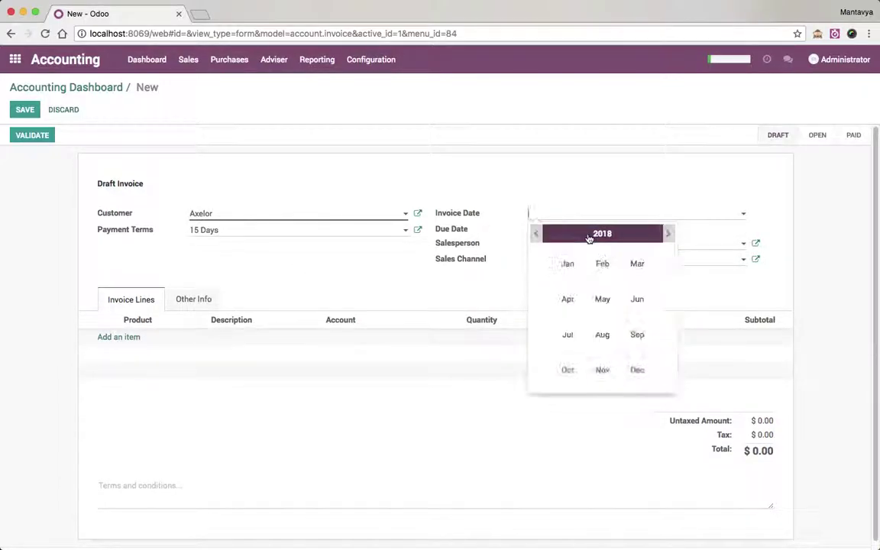
left_click(600, 268)
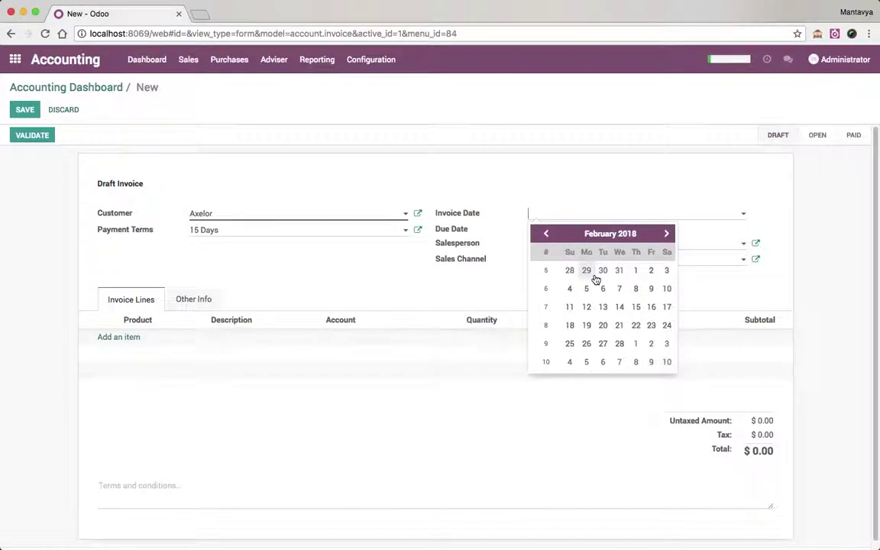
left_click(634, 276)
Add an invoice line for Material with quantity 2 and validate the Axelor invoice.
left_click(137, 341)
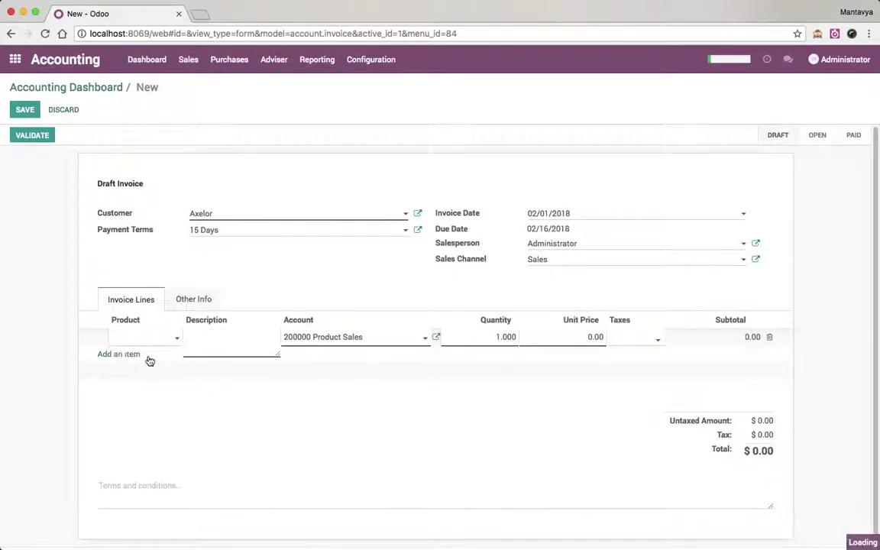
left_click(149, 360)
key("Tab")
key("Tab")
key("Tab")
type("2")
left_click(82, 179)
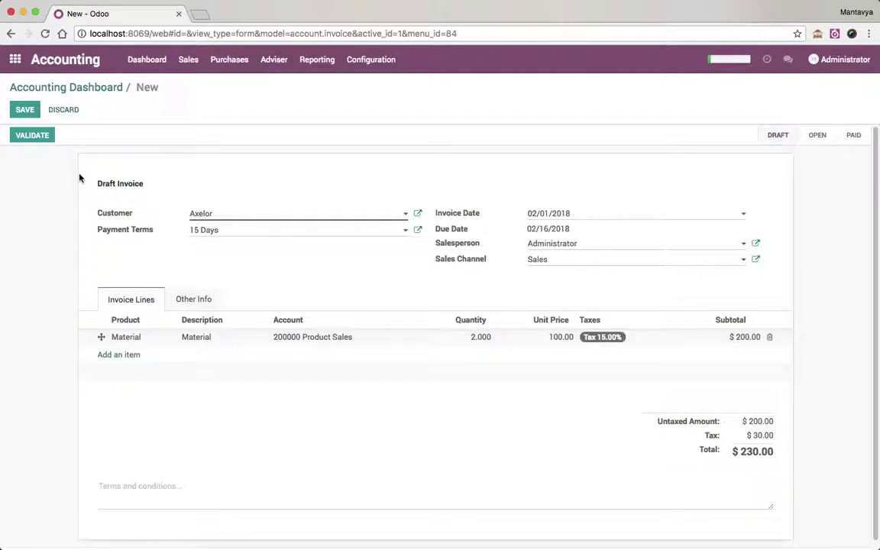
left_click(31, 134)
Create a new customer invoice for Camptocamp SA.
left_click(69, 109)
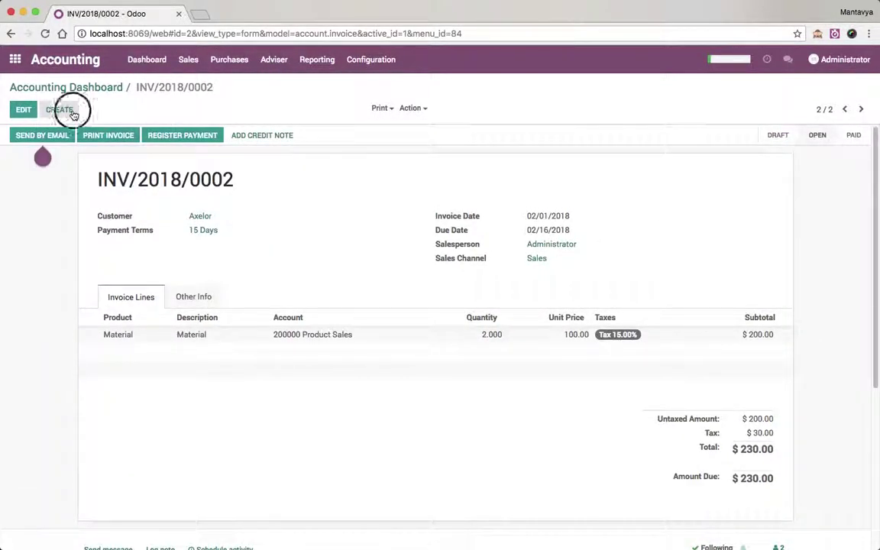
left_click(222, 214)
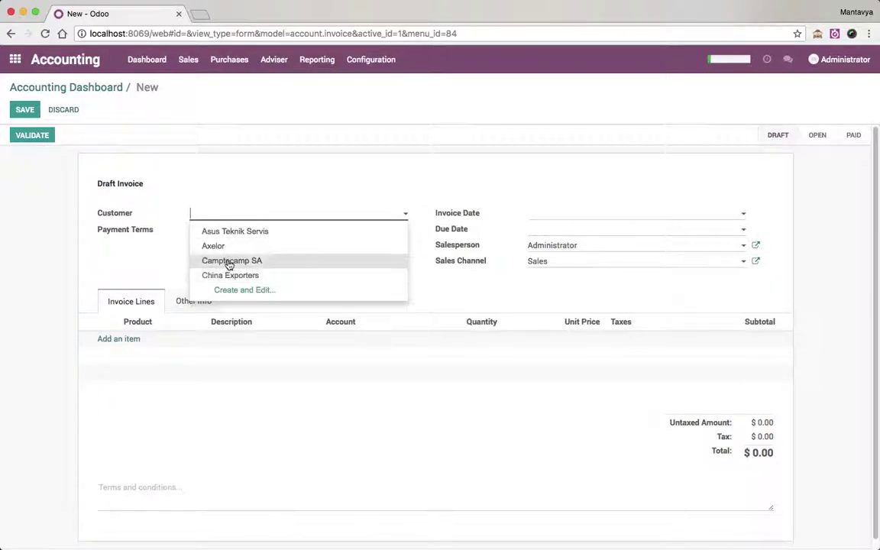
left_click(230, 260)
Set the Camptocamp SA invoice's date to 03/01/2018 and its payment terms to 15 Days.
left_click(619, 214)
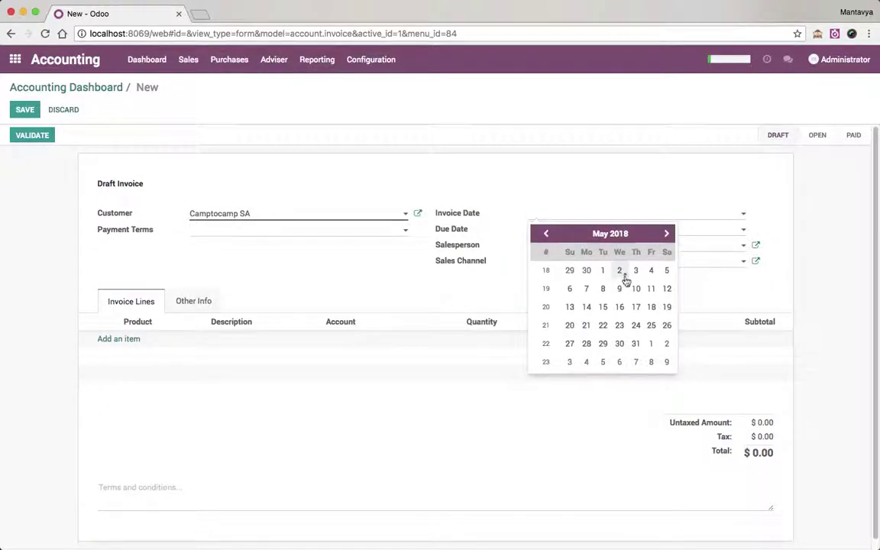
left_click(616, 234)
left_click(639, 266)
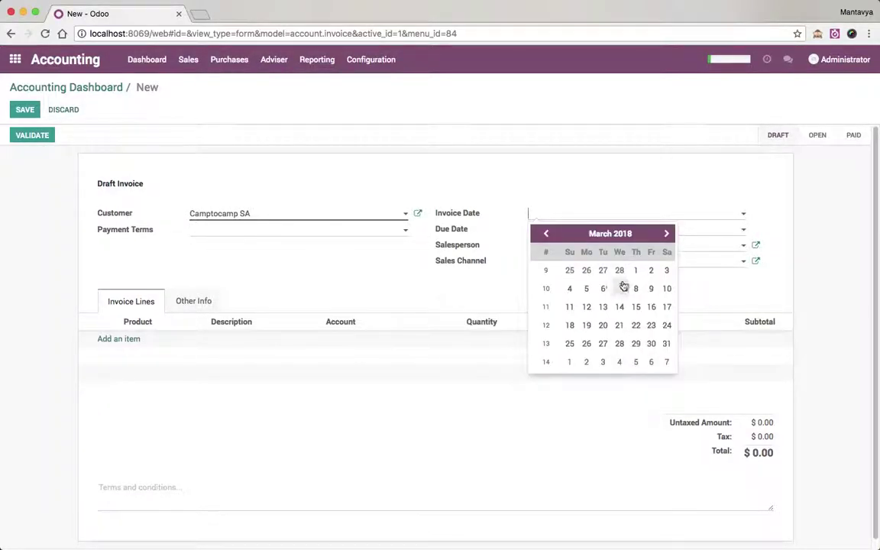
left_click(621, 286)
left_click(290, 227)
left_click(284, 262)
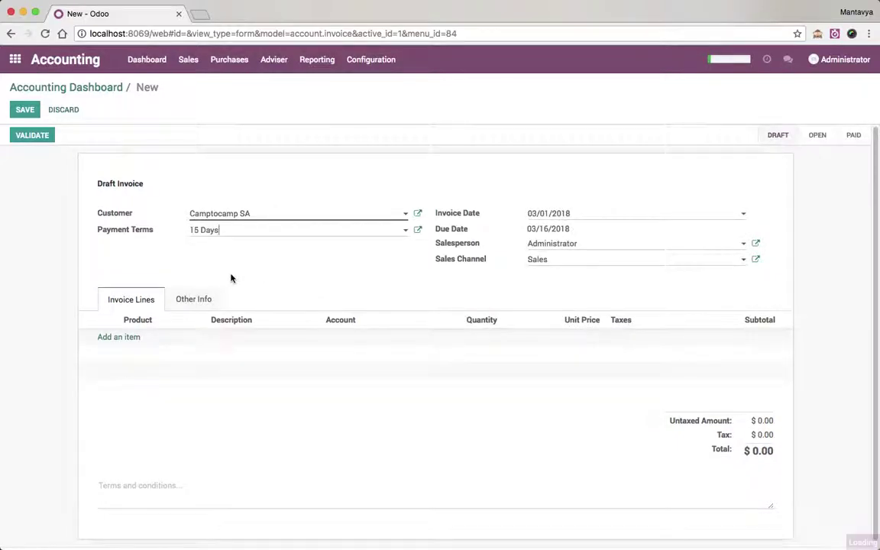
Add a Material line at the default quantity, then save and validate the Camptocamp SA invoice.
left_click(138, 339)
left_click(141, 338)
key("Escape")
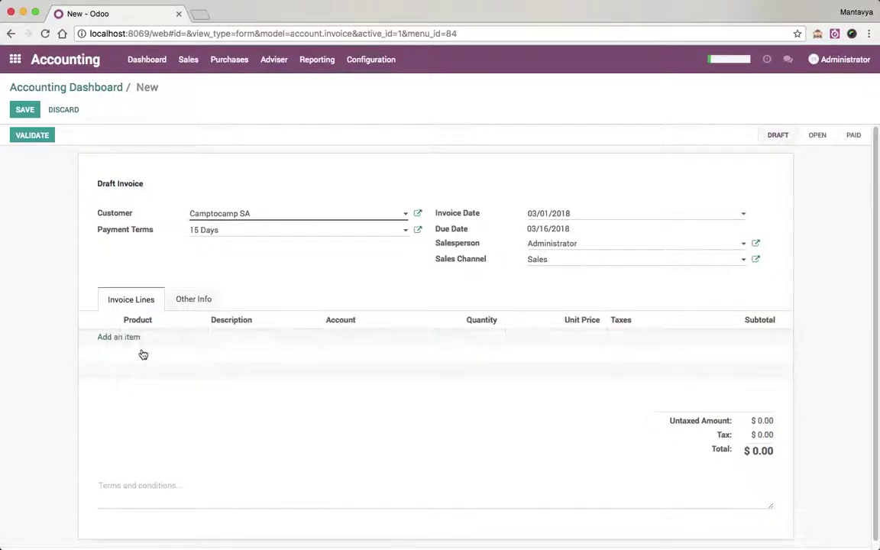
left_click(139, 346)
left_click(153, 355)
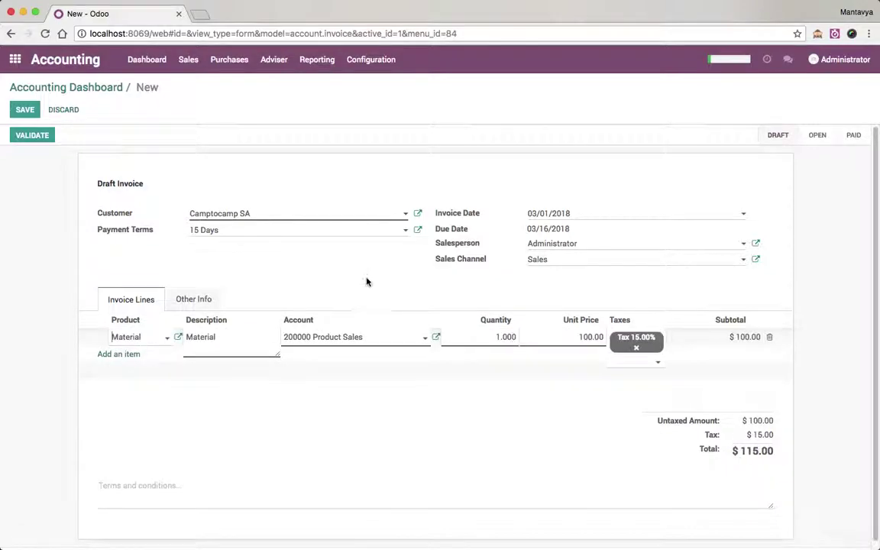
left_click(367, 277)
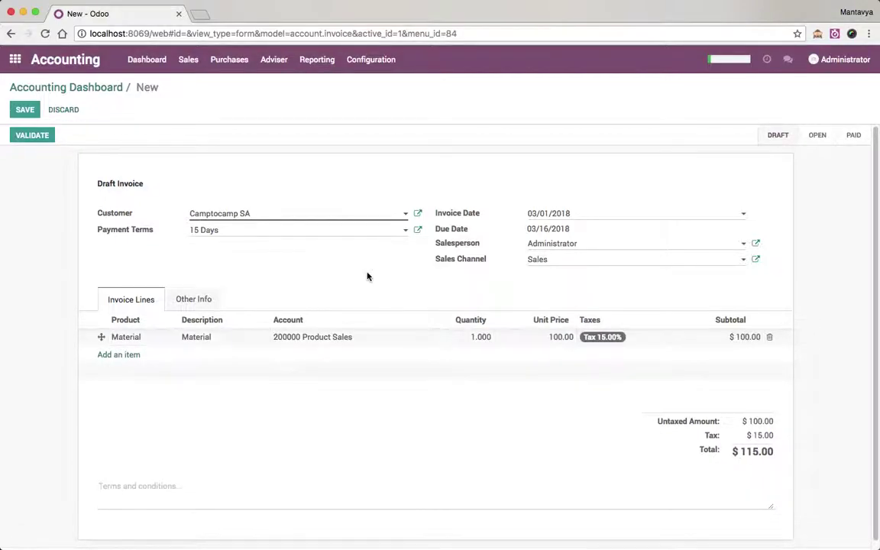
left_click(25, 110)
left_click(25, 136)
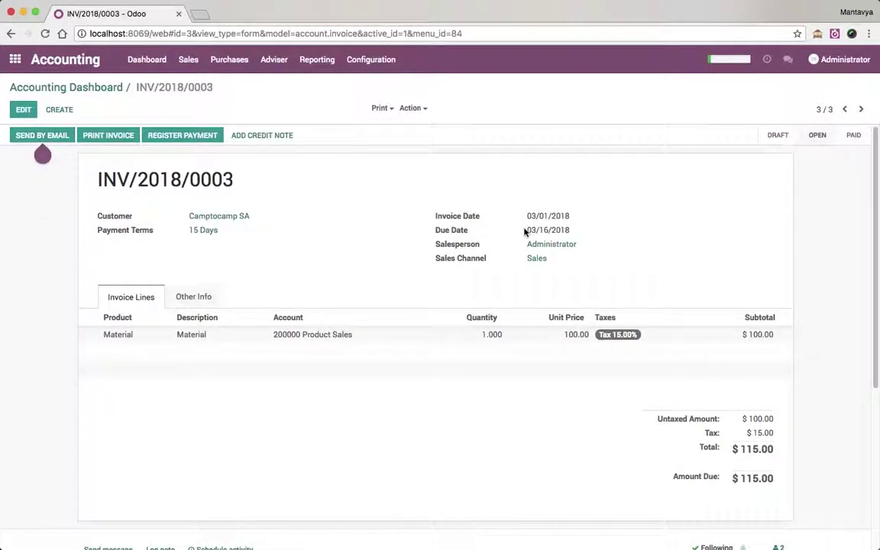
Create a new customer invoice for China Exporters.
left_click(59, 109)
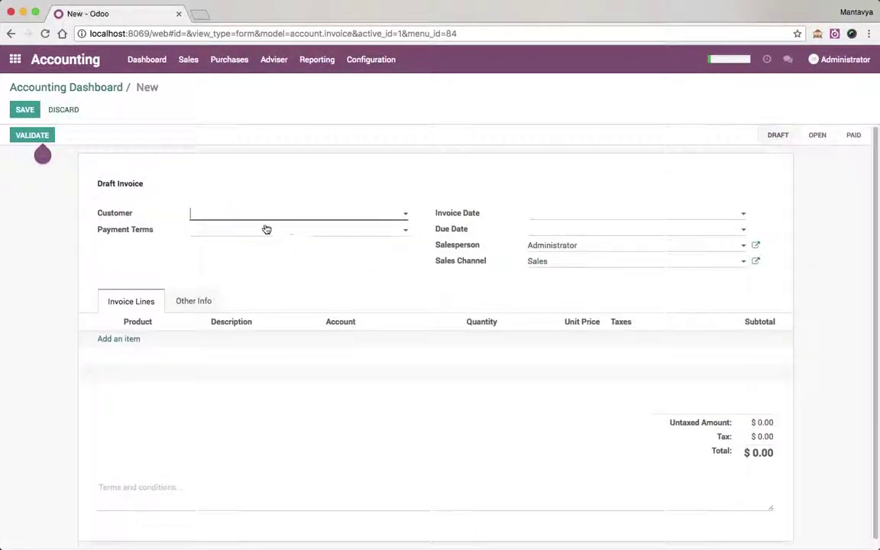
left_click(238, 213)
left_click(241, 275)
Set the China Exporters invoice's date to 04/01/2018 and its payment terms to Immediate Payment.
left_click(593, 214)
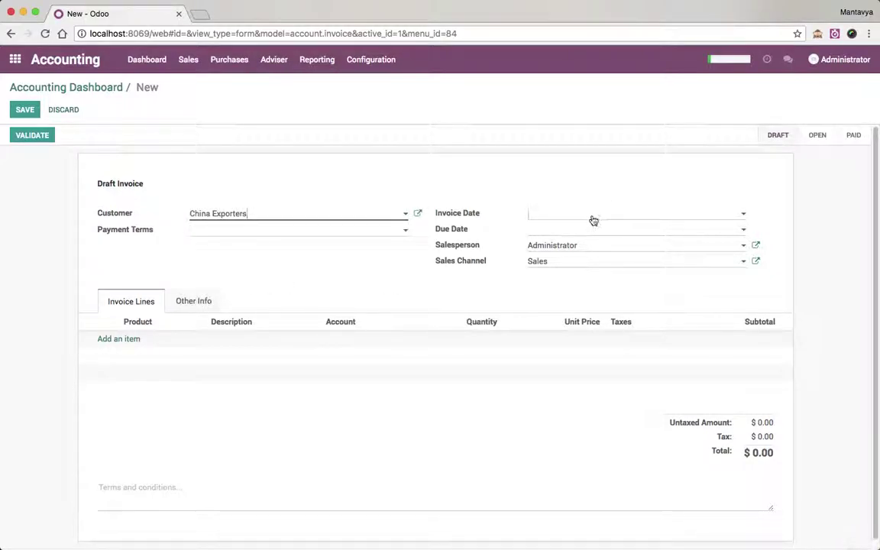
left_click(603, 234)
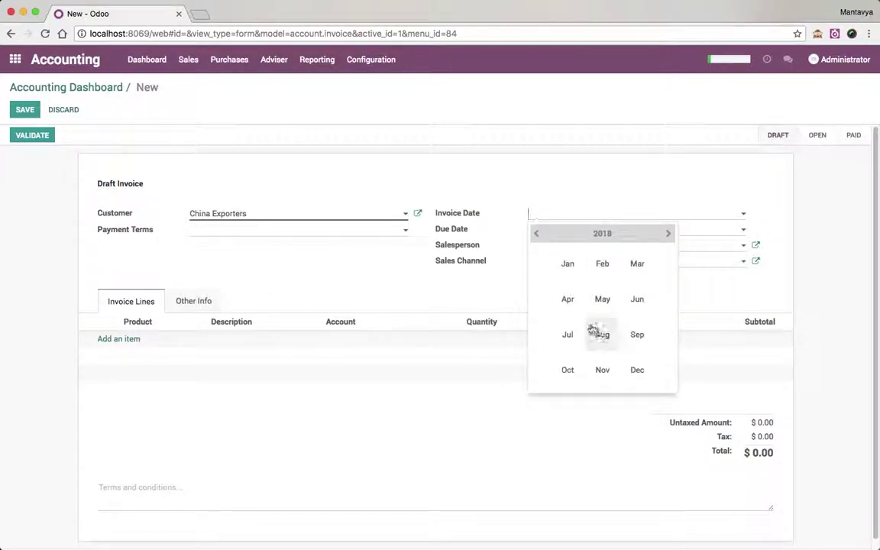
left_click(566, 299)
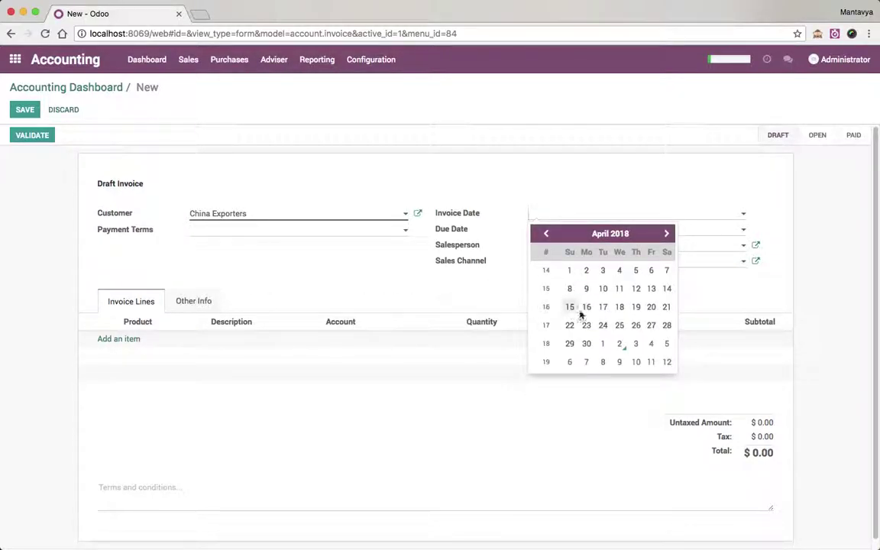
left_click(569, 271)
left_click(263, 230)
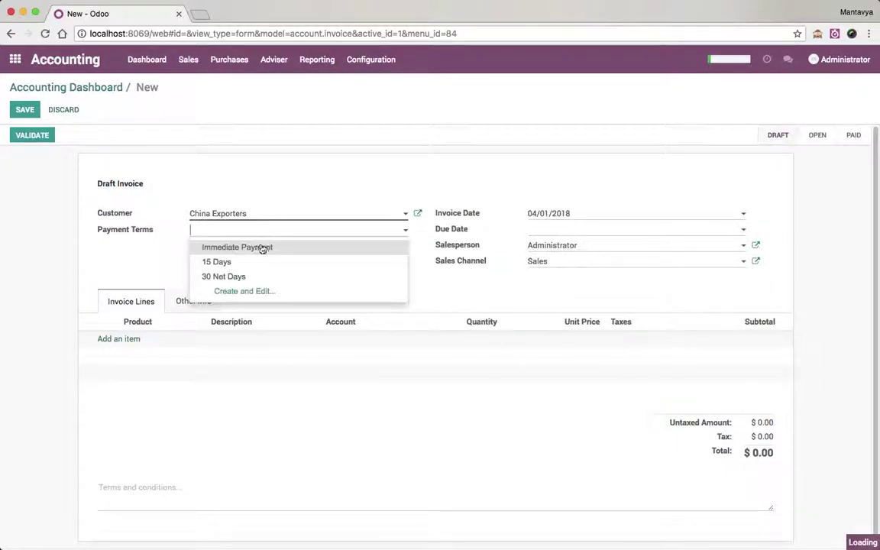
left_click(262, 248)
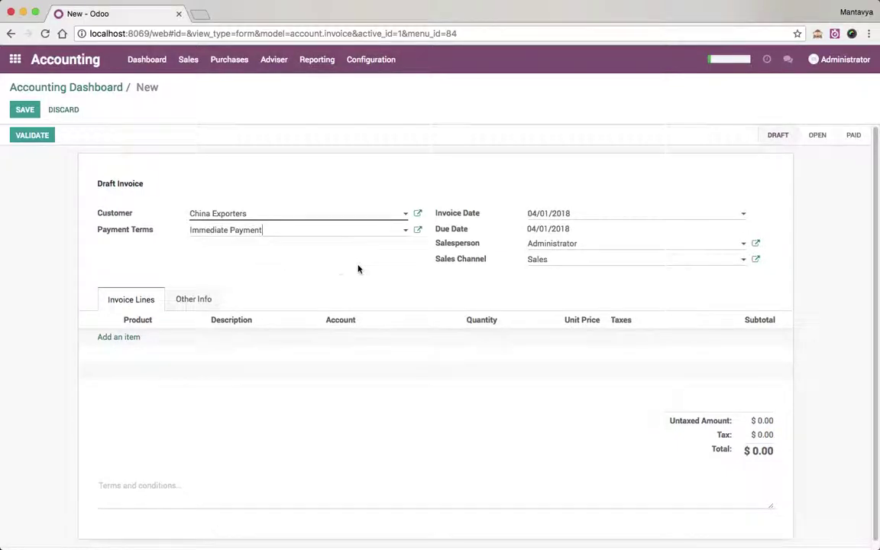
Add a Material line at the default quantity, then save and validate the China Exporters invoice.
left_click(119, 339)
left_click(152, 338)
left_click(146, 355)
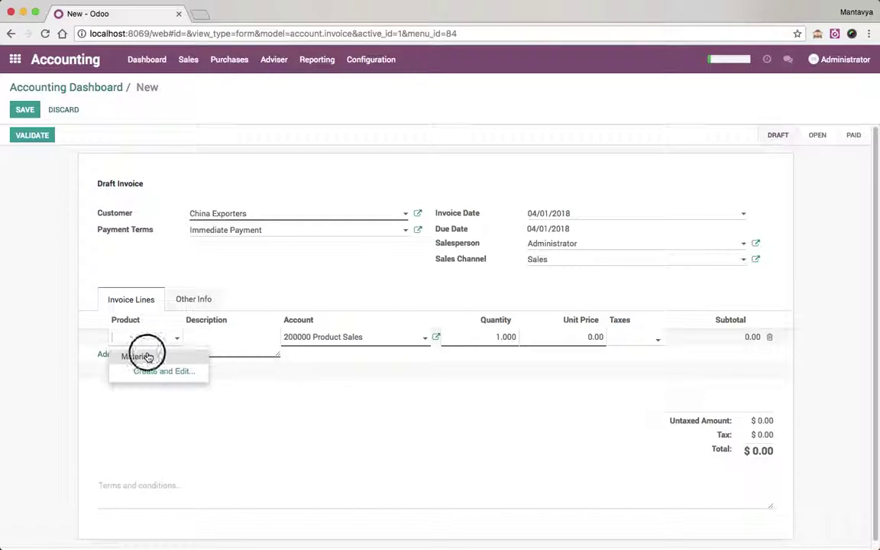
left_click(390, 275)
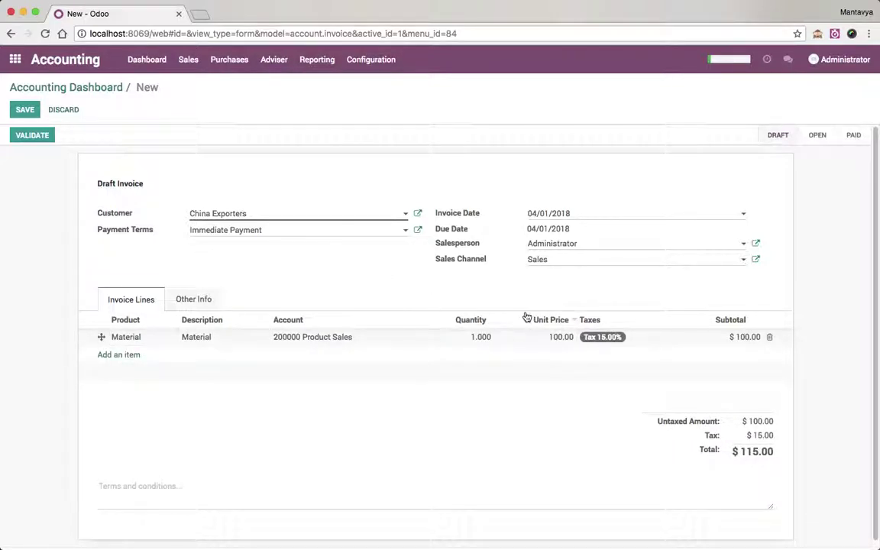
left_click(25, 110)
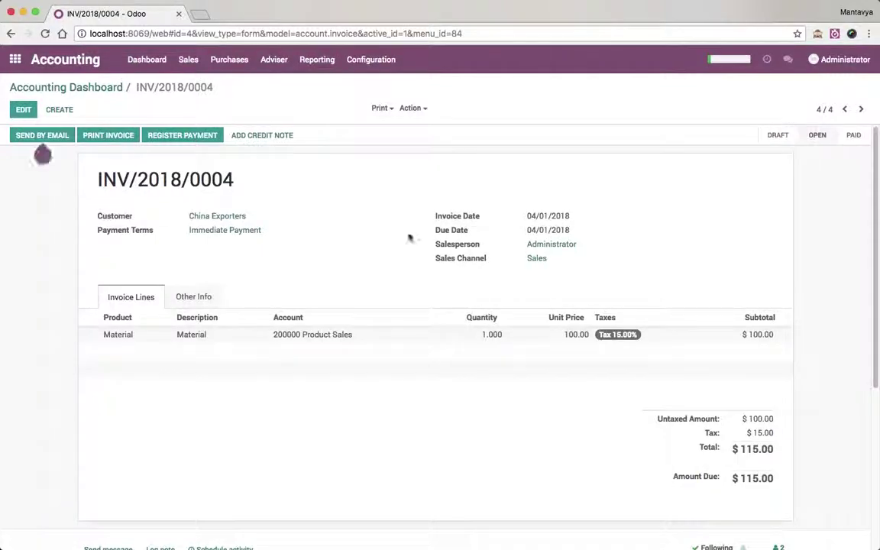
Check the past customer invoices total on the Accounting Dashboard and open the Aged Receivable report.
left_click(89, 88)
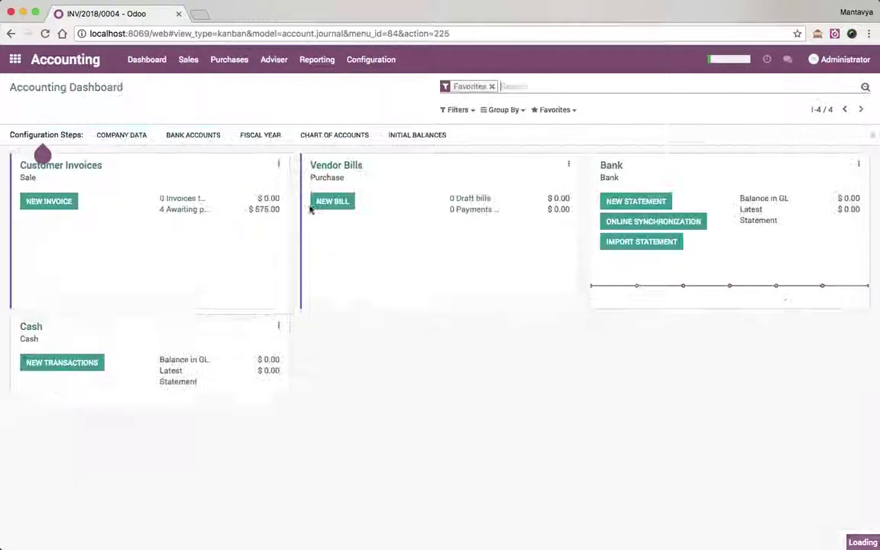
mouse_move(35, 284)
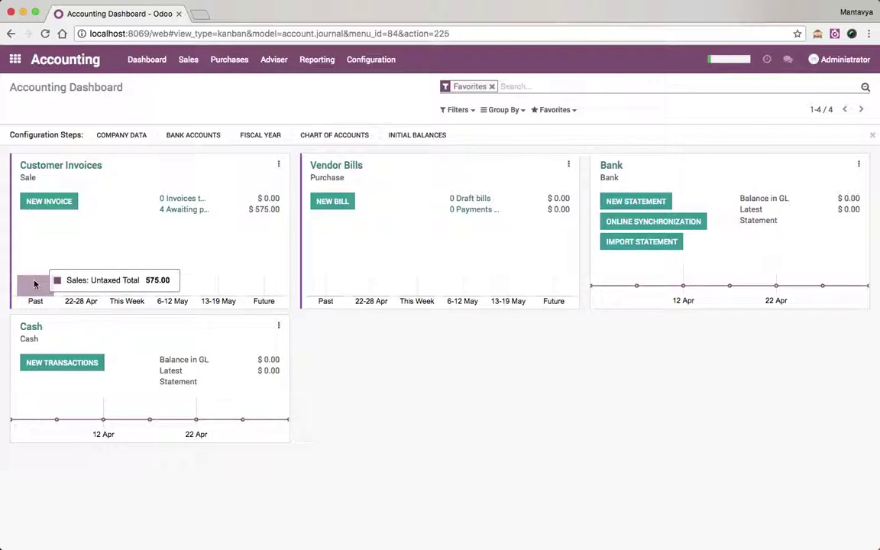
left_click(309, 61)
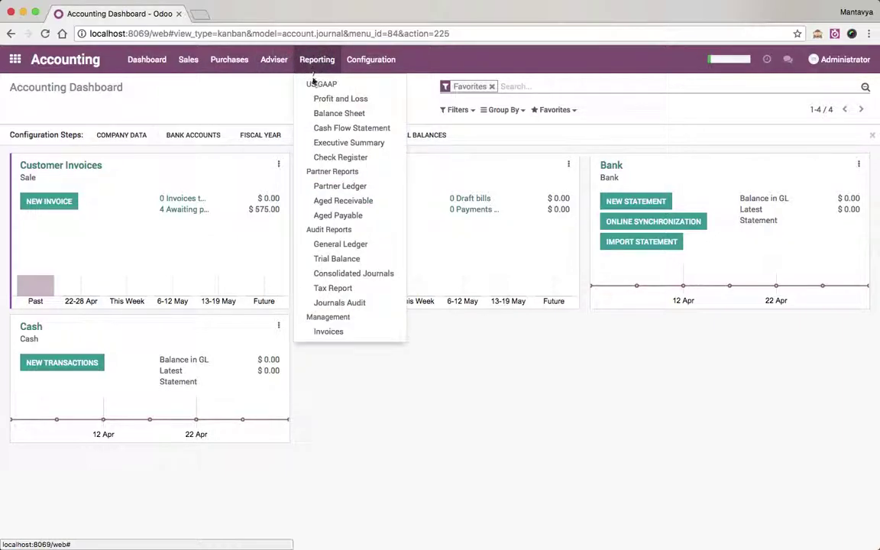
left_click(331, 200)
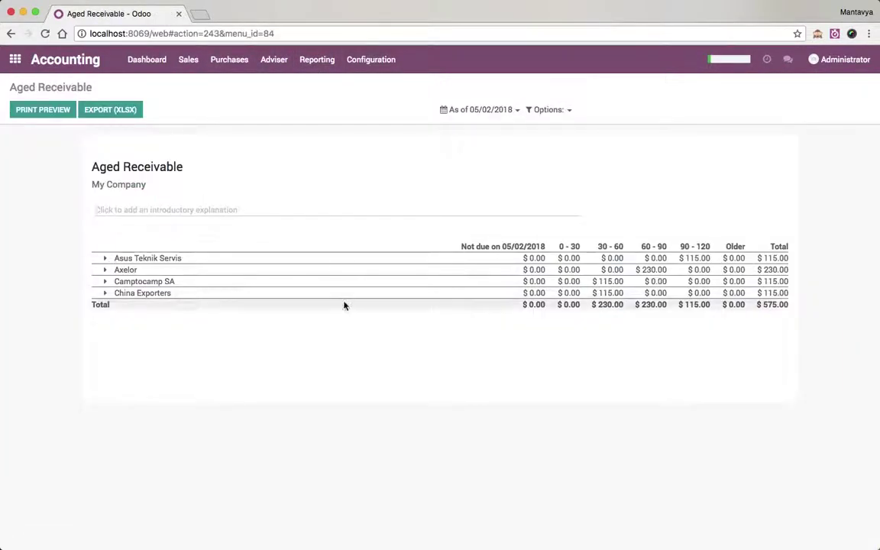
Examine the overdue amounts of Asus Teknik Servis, Axelor, Camptocamp SA and China Exporters in the Aged Receivable report.
double_click(696, 258)
double_click(655, 269)
double_click(607, 281)
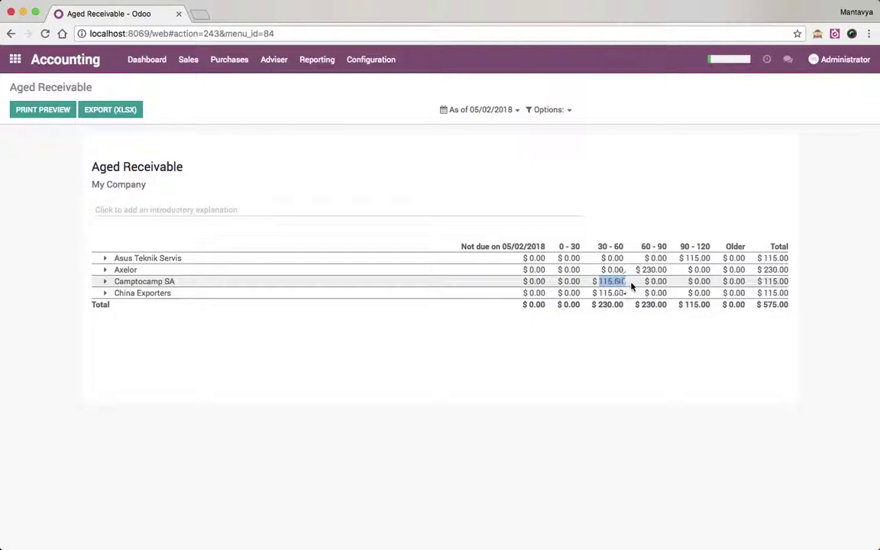
double_click(603, 293)
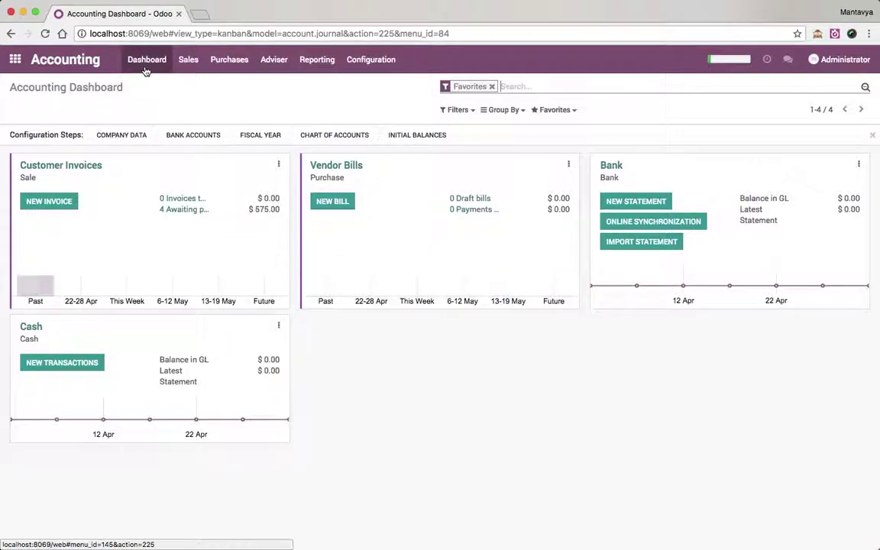
Start a new customer invoice from the Accounting Dashboard and create a new individual customer named Customer for it.
left_click(58, 203)
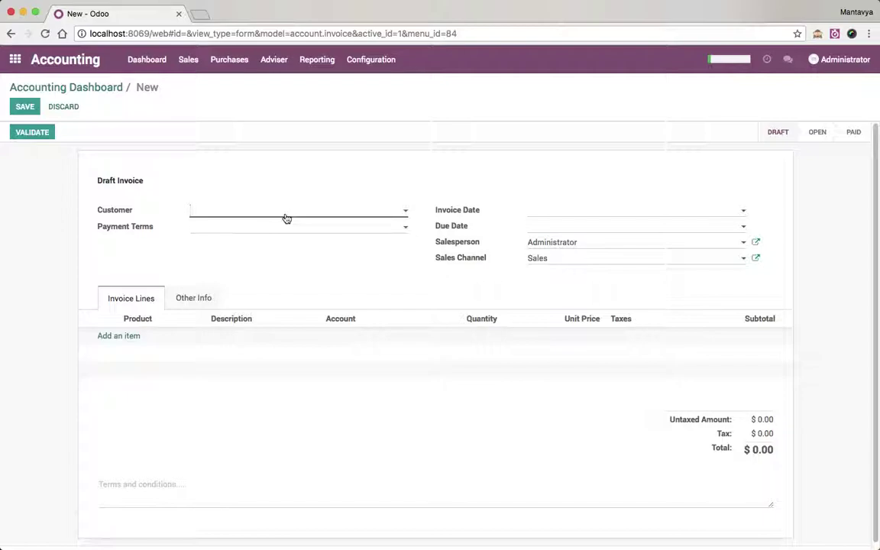
type("Customer")
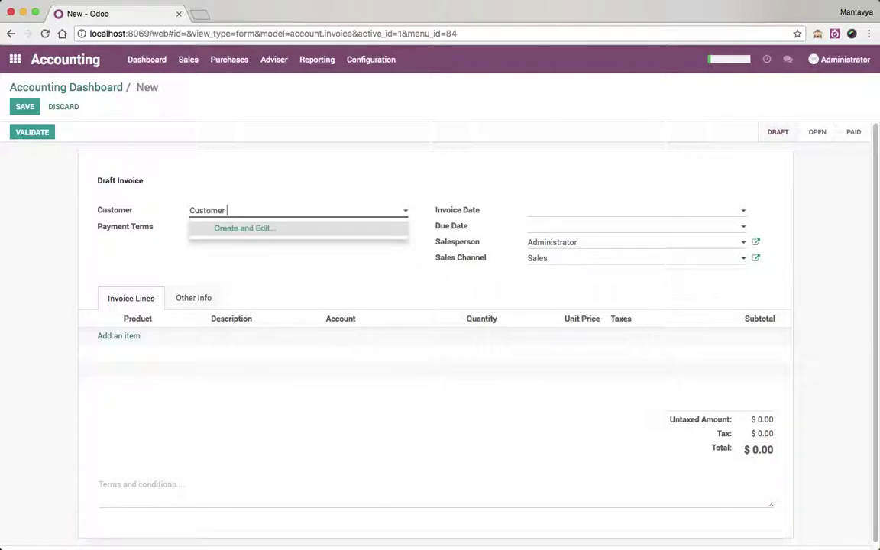
key("Return")
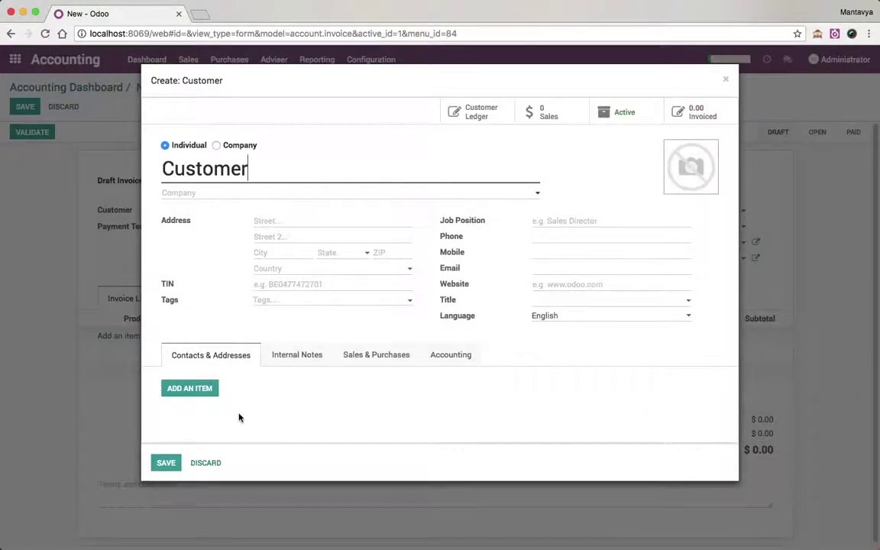
left_click(170, 463)
Set the invoice's payment terms to 15 Days and its invoice date to 04/15/2018, and check the due date.
left_click(222, 230)
left_click(220, 259)
left_click(571, 212)
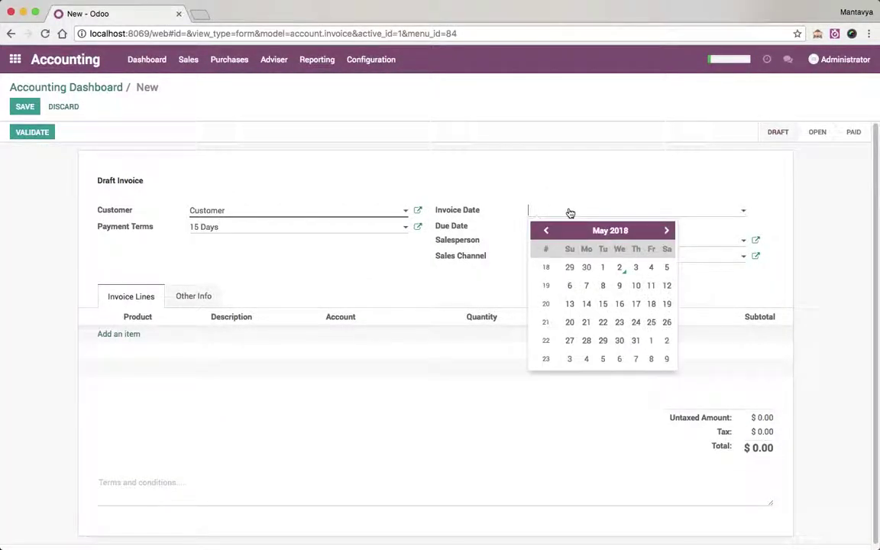
left_click(546, 230)
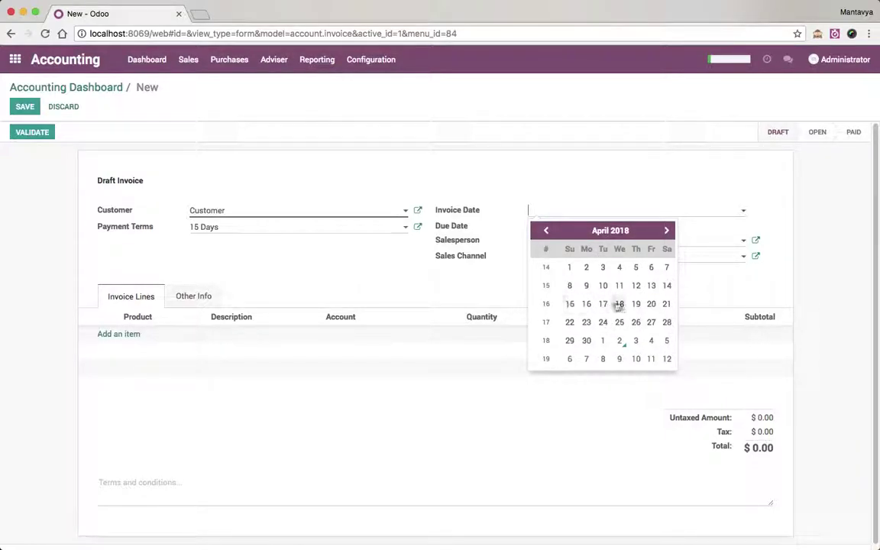
left_click(570, 304)
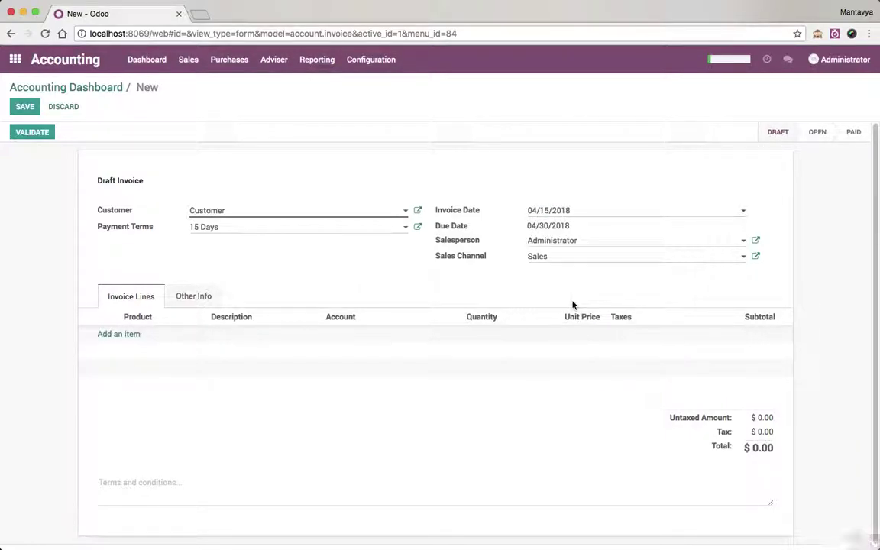
left_click_drag(528, 225, 575, 226)
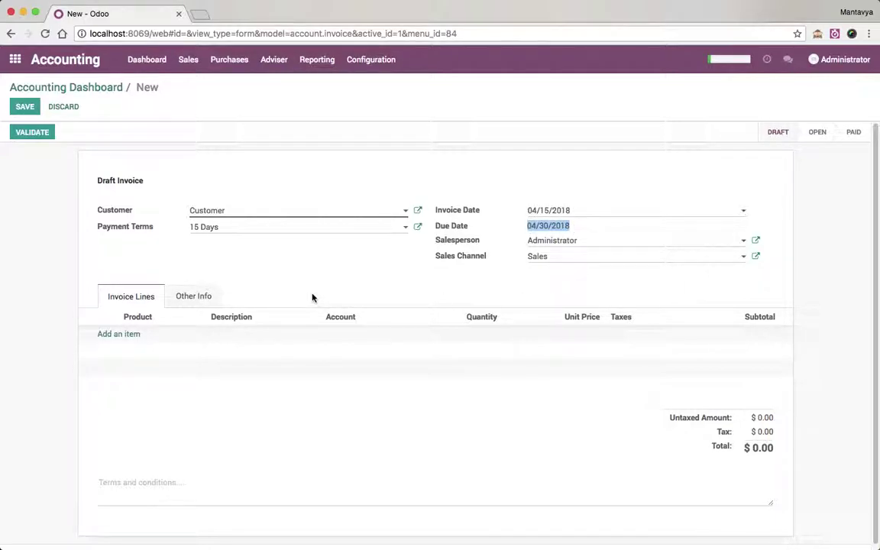
Add a Material line with a quantity of 5, then save and validate the invoice.
left_click(134, 334)
left_click(141, 359)
left_click(434, 298)
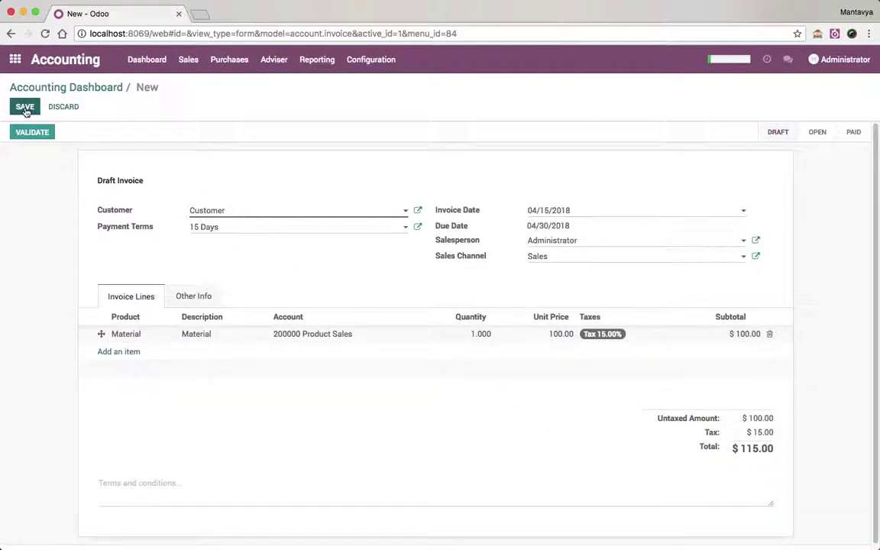
left_click(471, 334)
type("5")
left_click(415, 275)
left_click(25, 106)
left_click(35, 138)
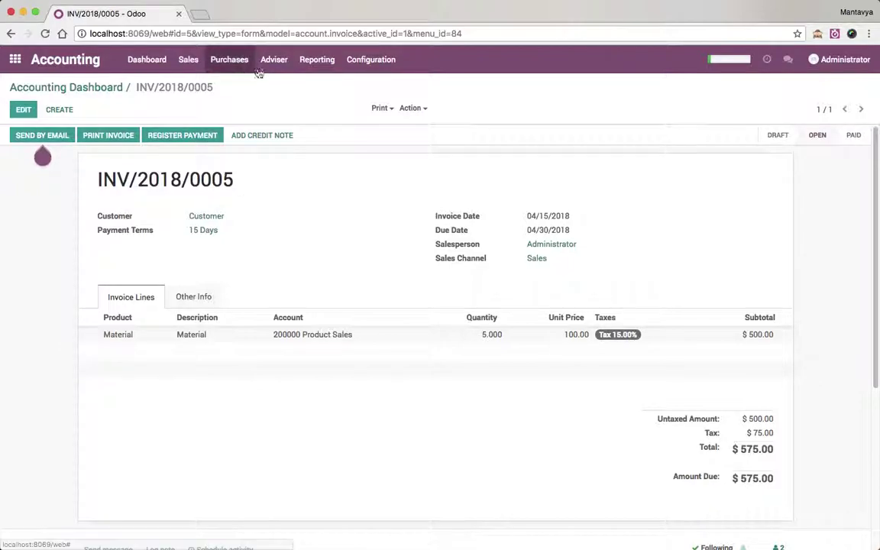
Open the Aged Receivable report and examine the invoice details behind the Customer row, collapsing the row again.
left_click(315, 61)
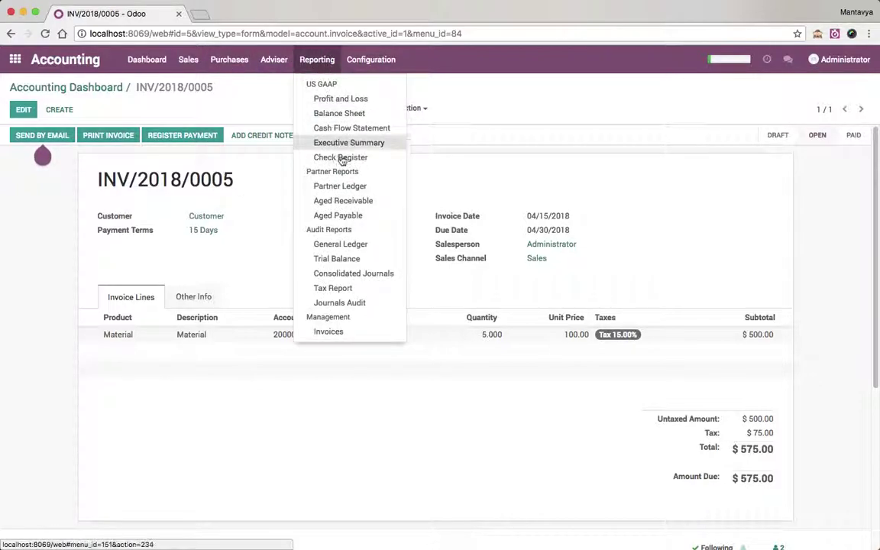
left_click(344, 200)
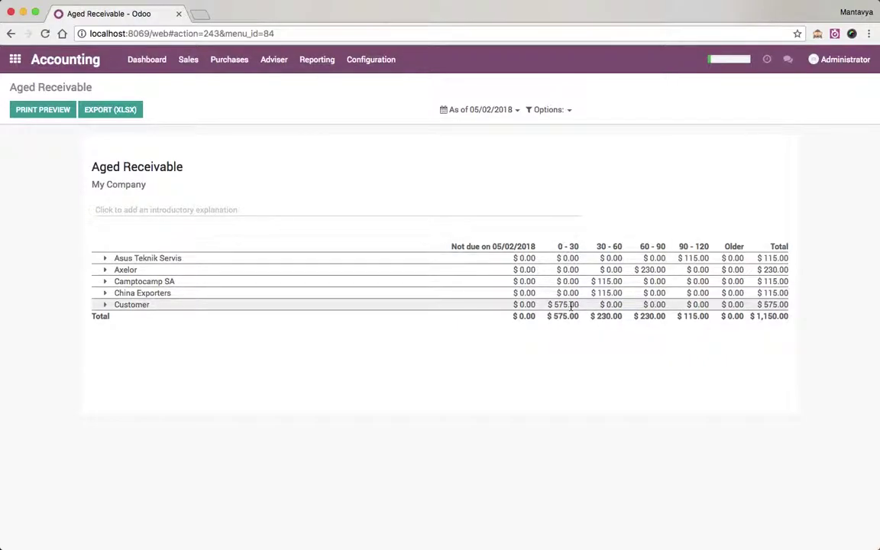
left_click(107, 305)
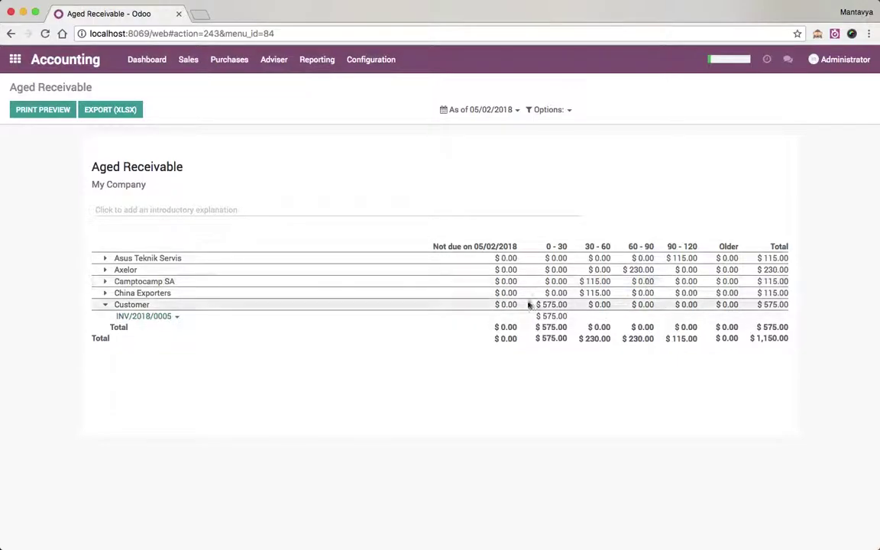
left_click(125, 306)
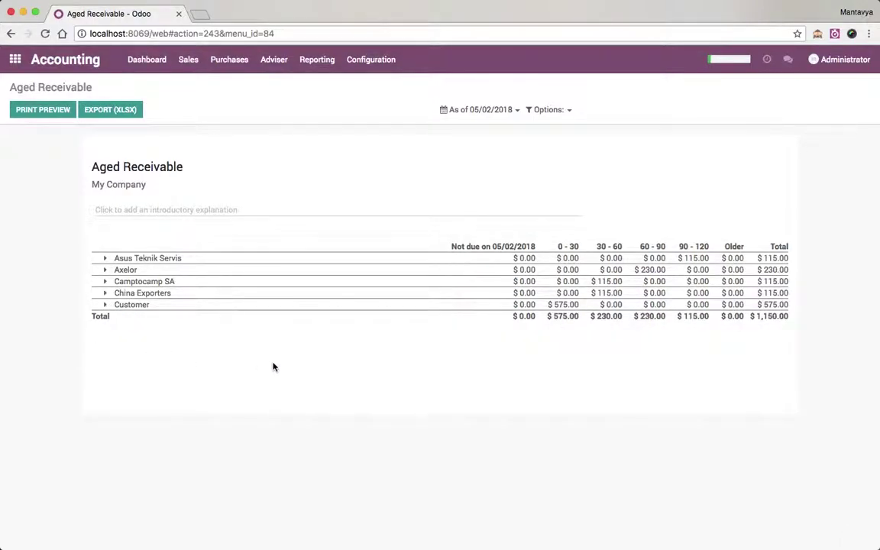
Start another customer invoice from the Accounting Dashboard and create the new customer Agrolait for it.
left_click(145, 61)
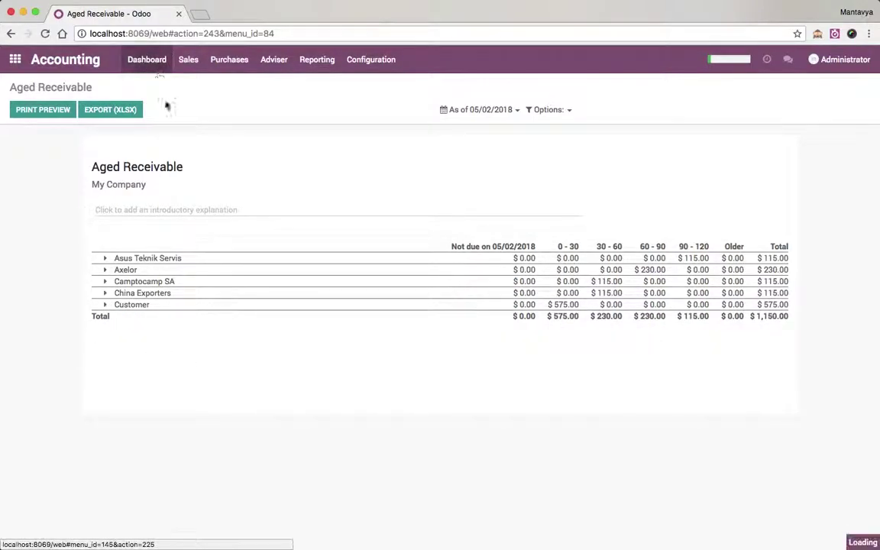
left_click(45, 202)
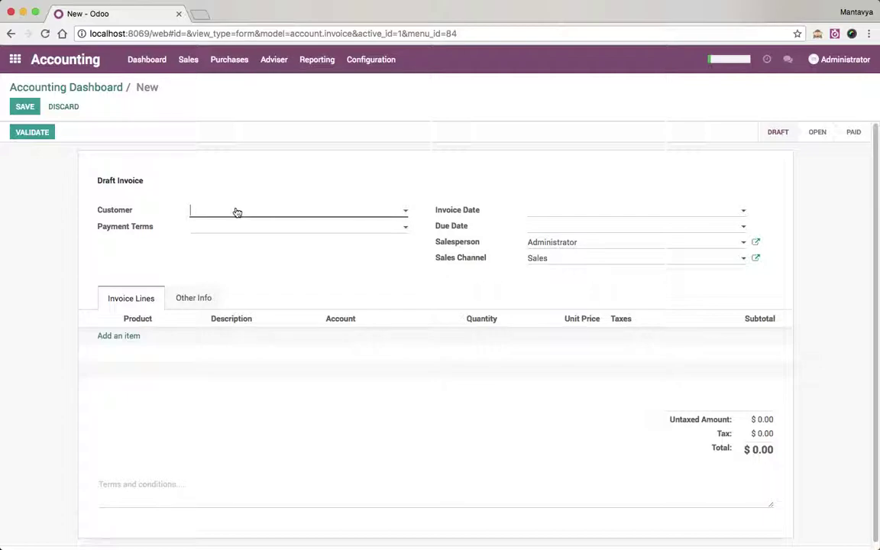
type("grolait")
key("Return")
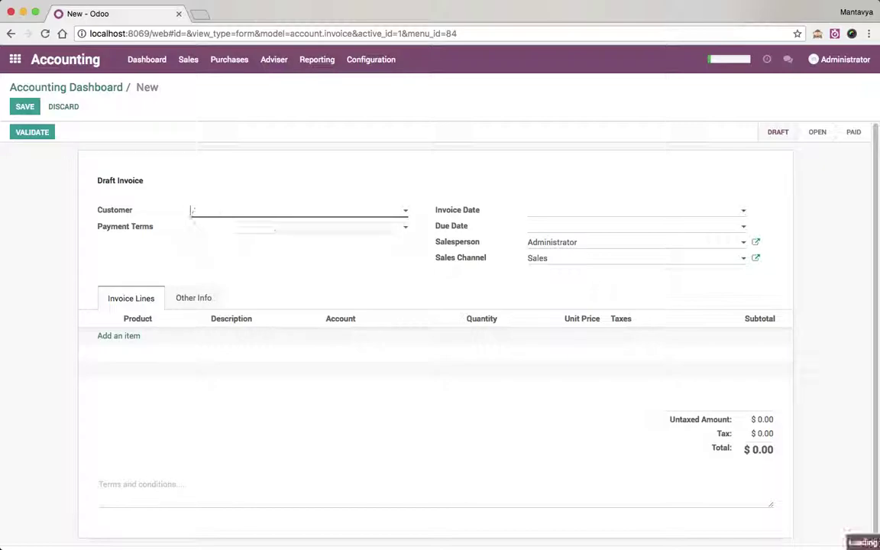
left_click(166, 463)
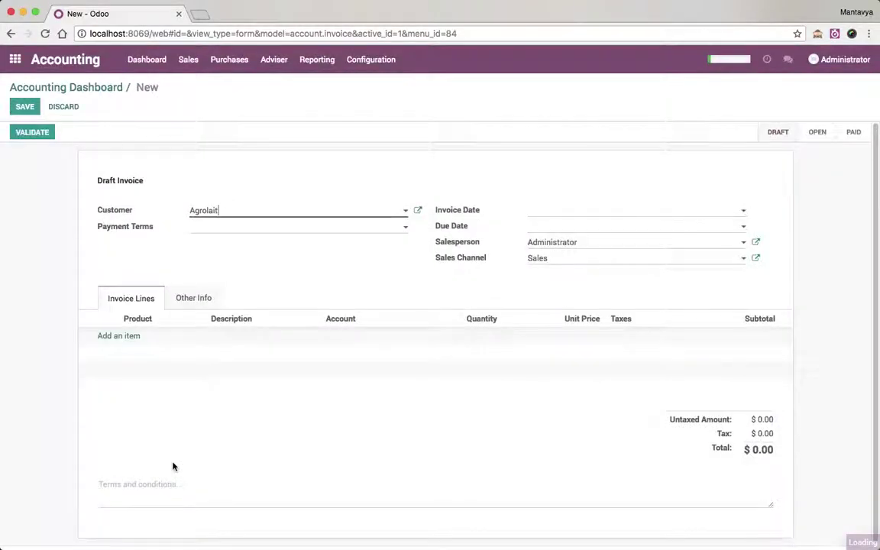
Set the Agrolait invoice's payment terms to 30 Net Days and its invoice date to 05/01/2018.
left_click(249, 234)
left_click(237, 274)
left_click(603, 212)
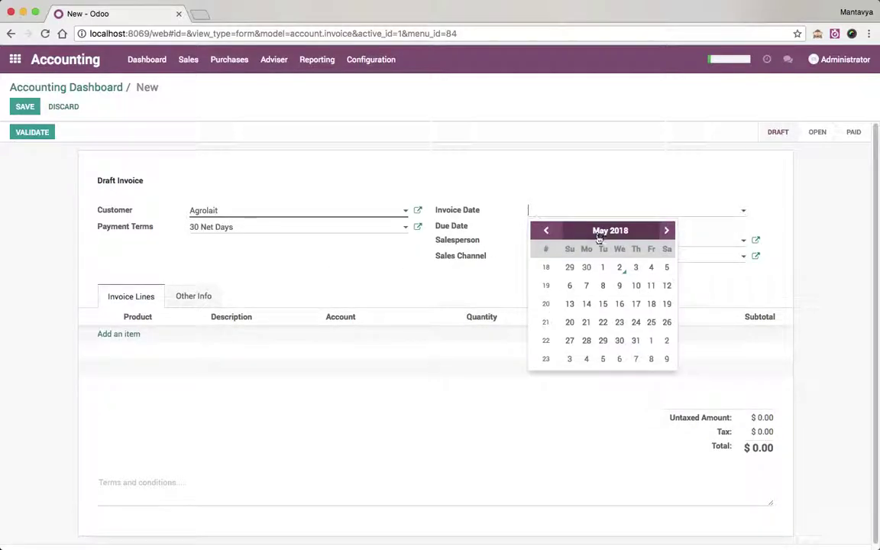
left_click(601, 269)
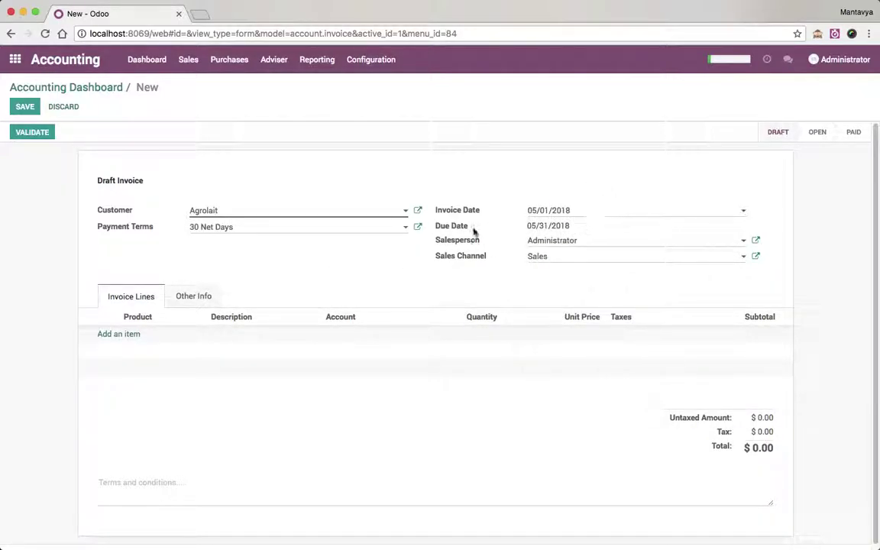
Add a Material line with a quantity of 10, then save and validate the Agrolait invoice.
left_click(119, 334)
left_click(151, 346)
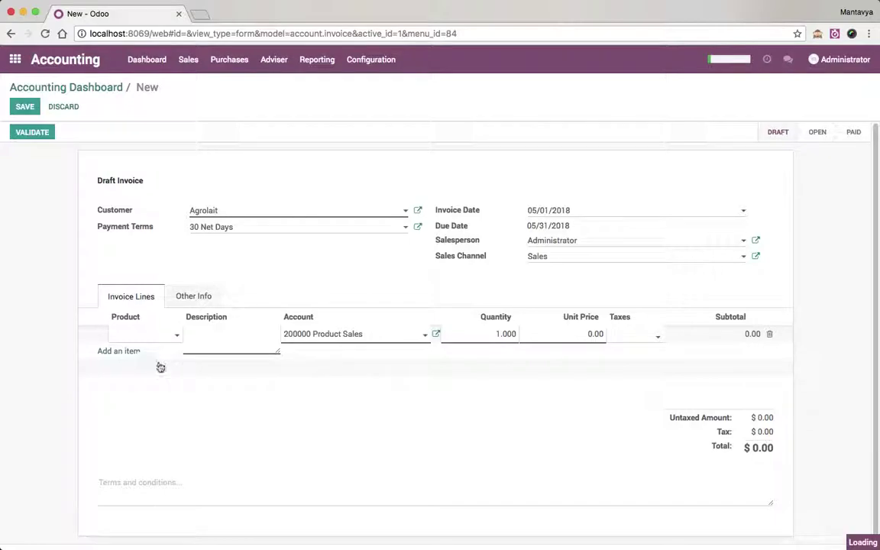
key("Tab")
type("10")
key("Tab")
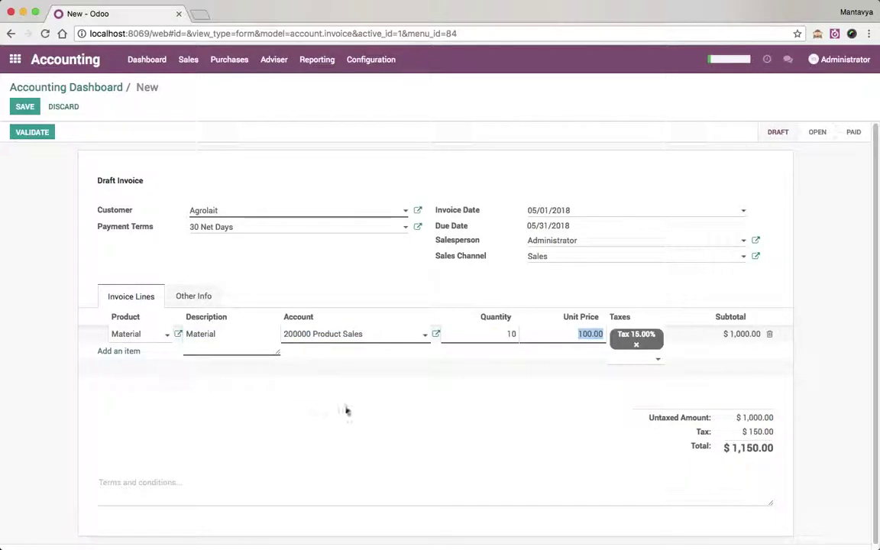
left_click(619, 434)
left_click(25, 107)
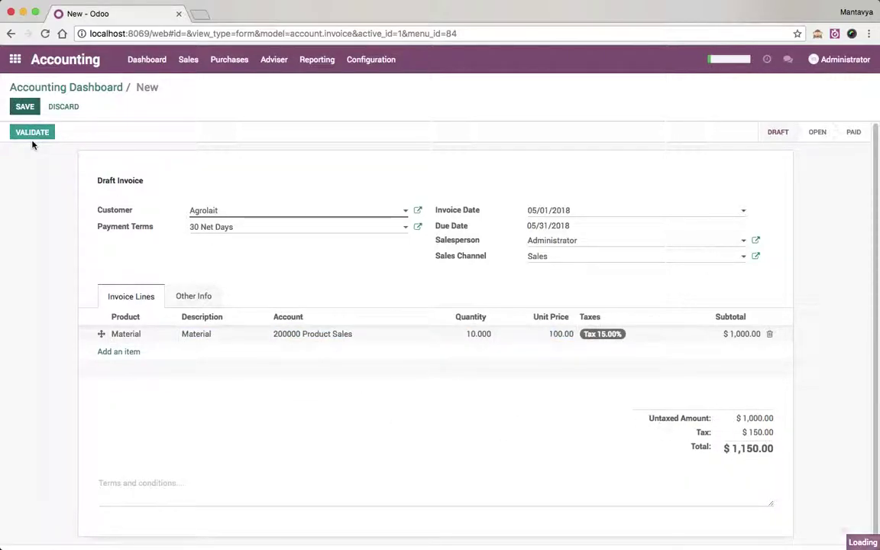
left_click(33, 142)
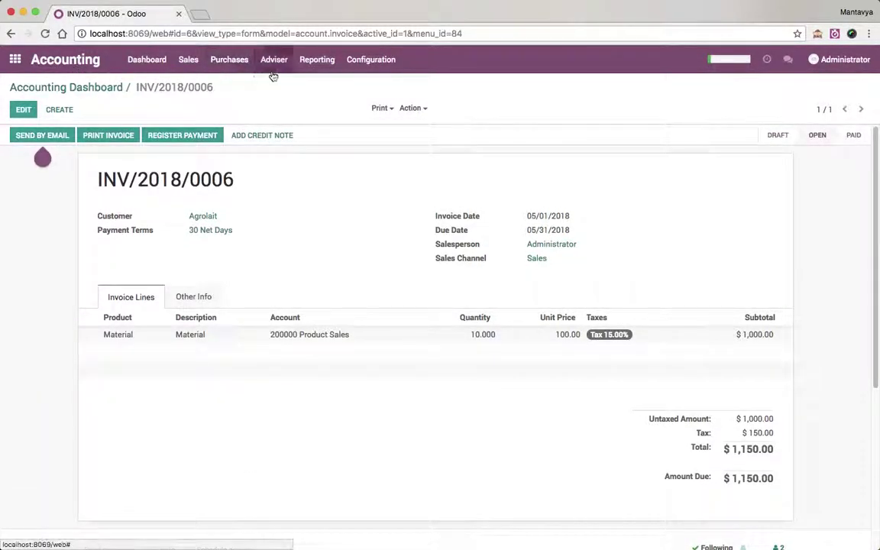
Open the Aged Receivable report and examine Agrolait's invoice and the not-due total, collapsing the row again.
left_click(315, 59)
left_click(351, 202)
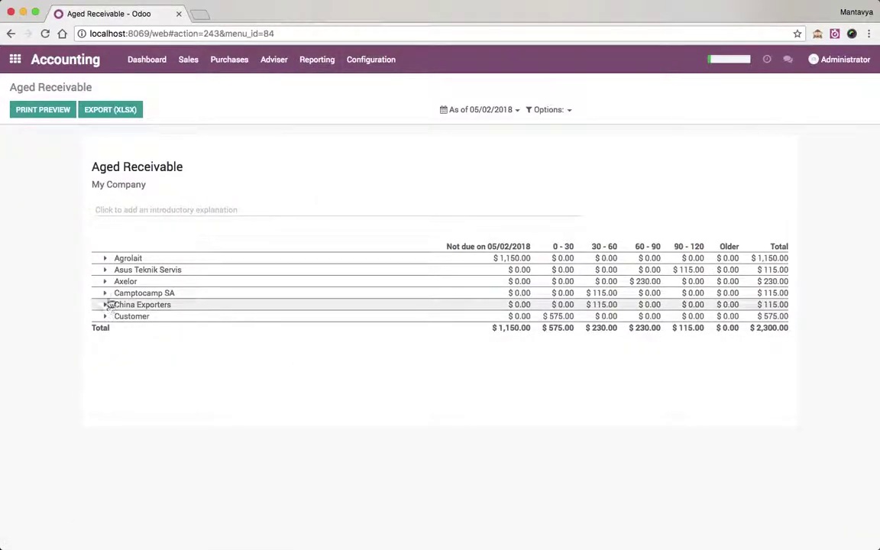
left_click(106, 261)
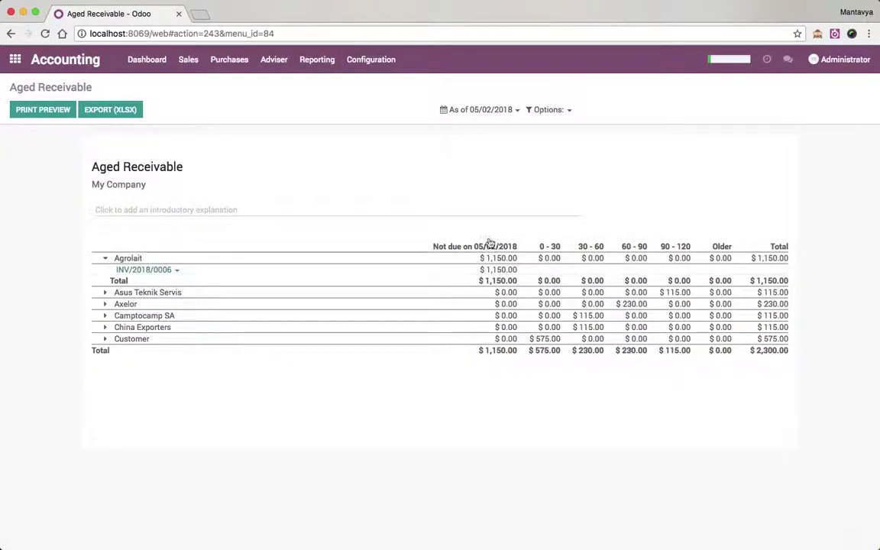
left_click_drag(433, 246, 519, 246)
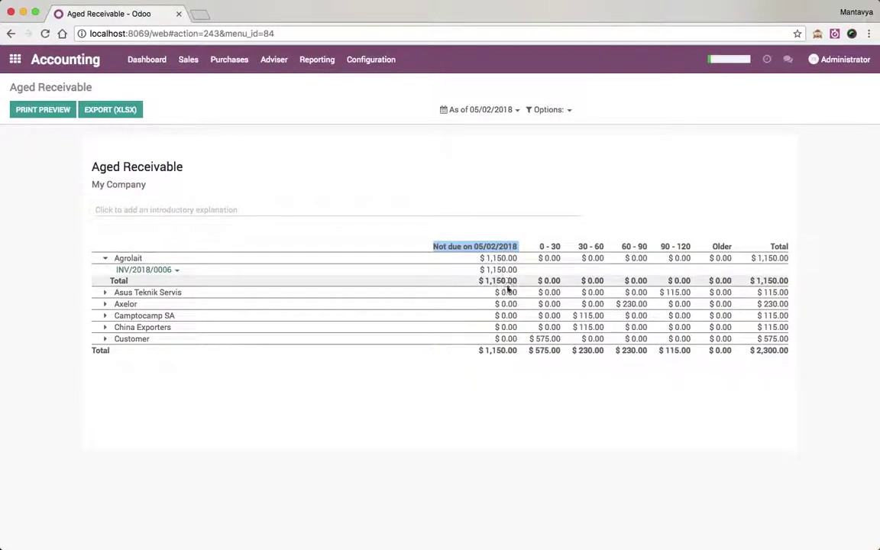
left_click_drag(490, 351, 520, 354)
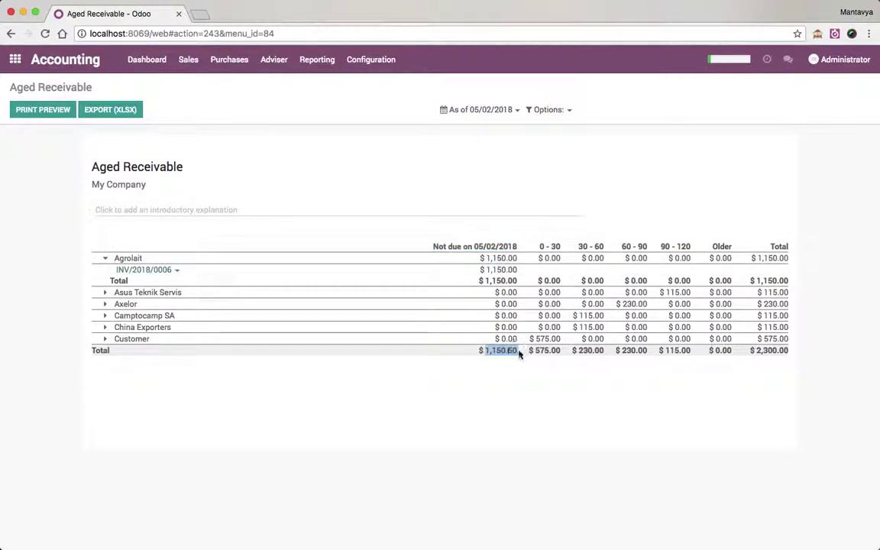
left_click(515, 408)
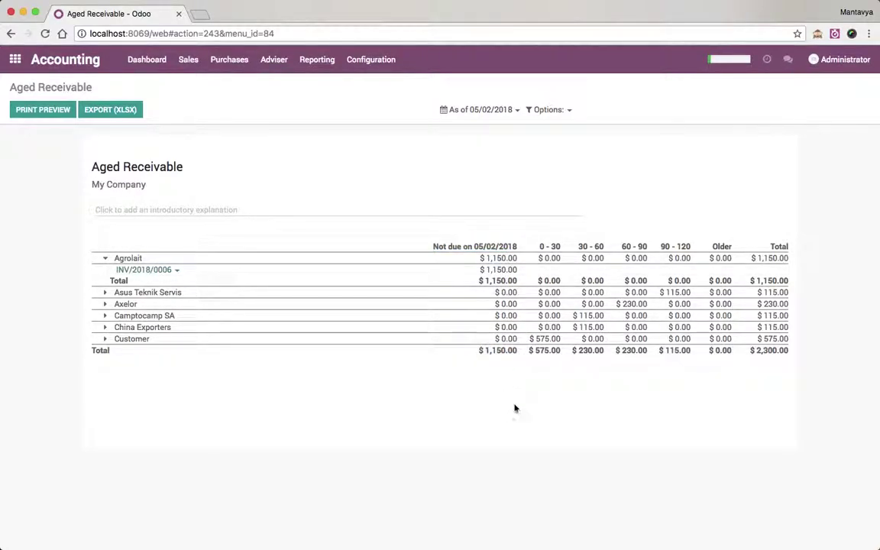
left_click(106, 260)
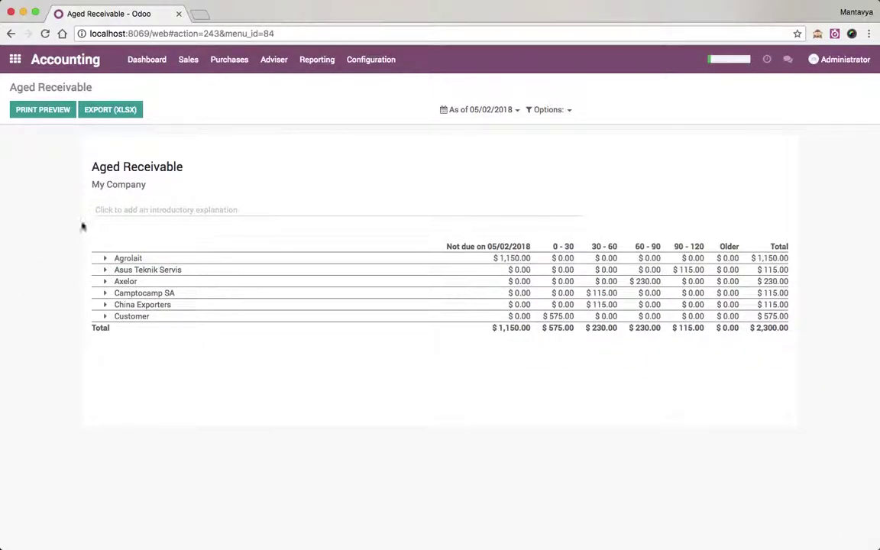
Add and save the report's introductory explanation "Let's do the customer followup who are late on the payment.".
left_click(170, 211)
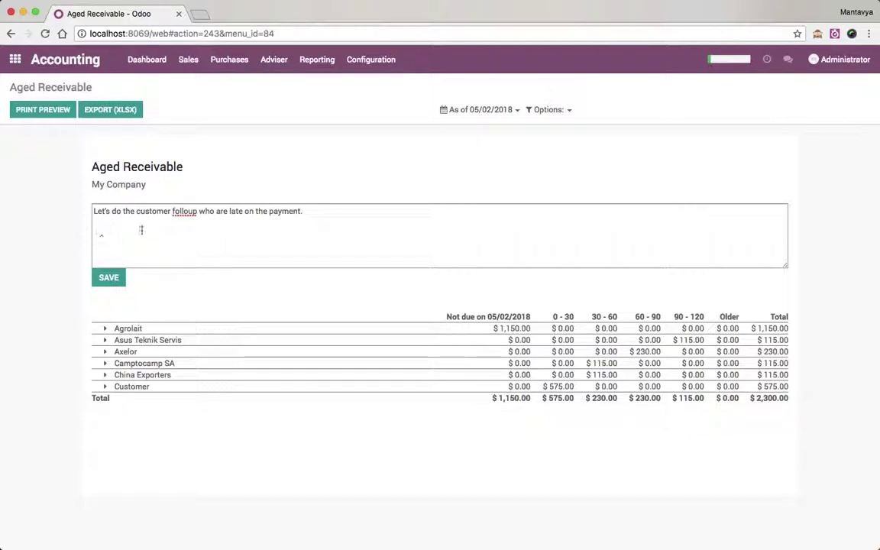
type("-")
key("BackSpace")
left_click(172, 247)
left_click(107, 277)
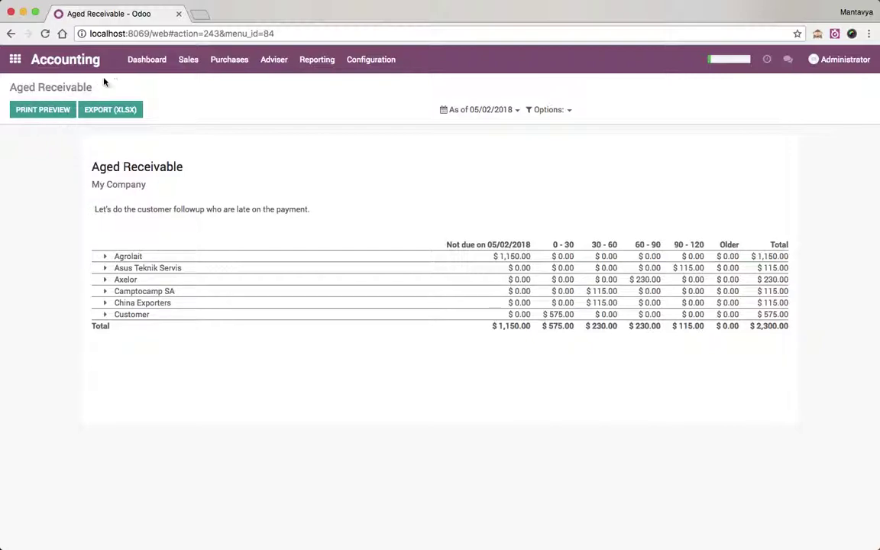
Open the Customer Statements follow-up list from the accounting dashboard and examine the progress counter for partners in need of action.
left_click(147, 60)
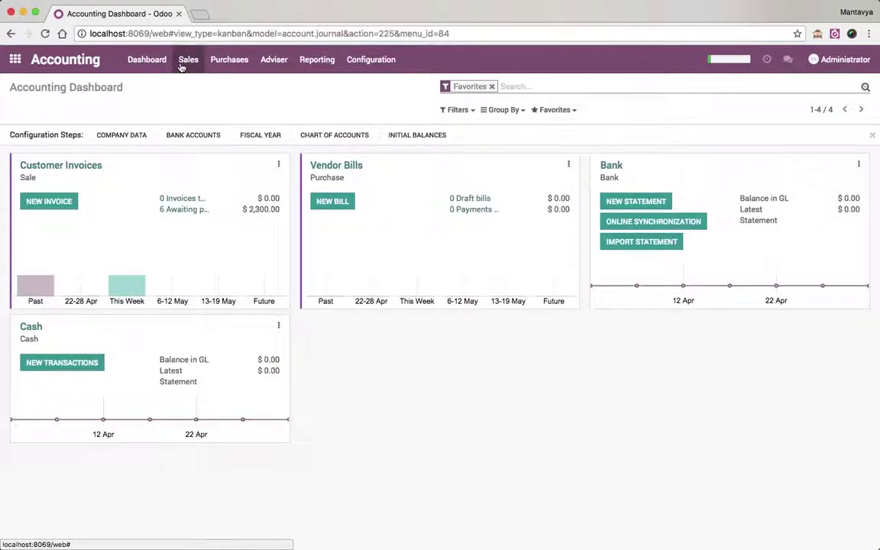
left_click(182, 66)
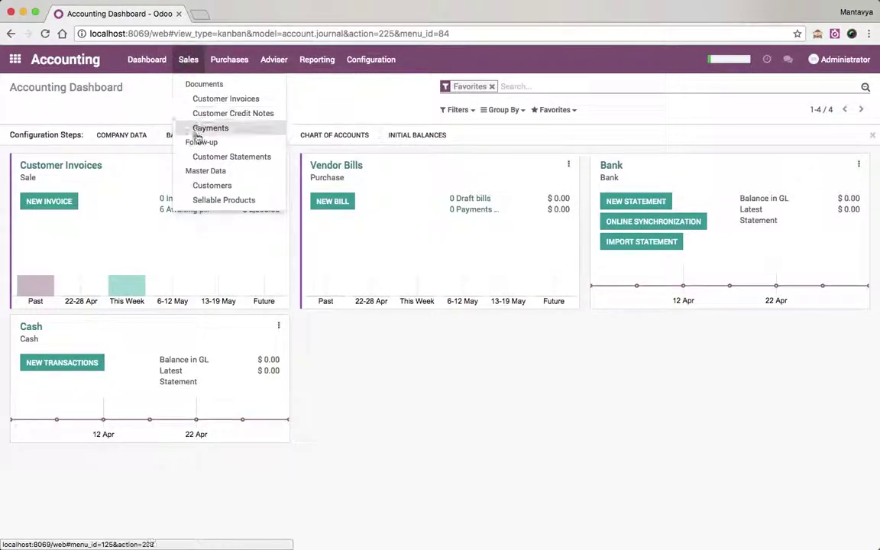
left_click(200, 156)
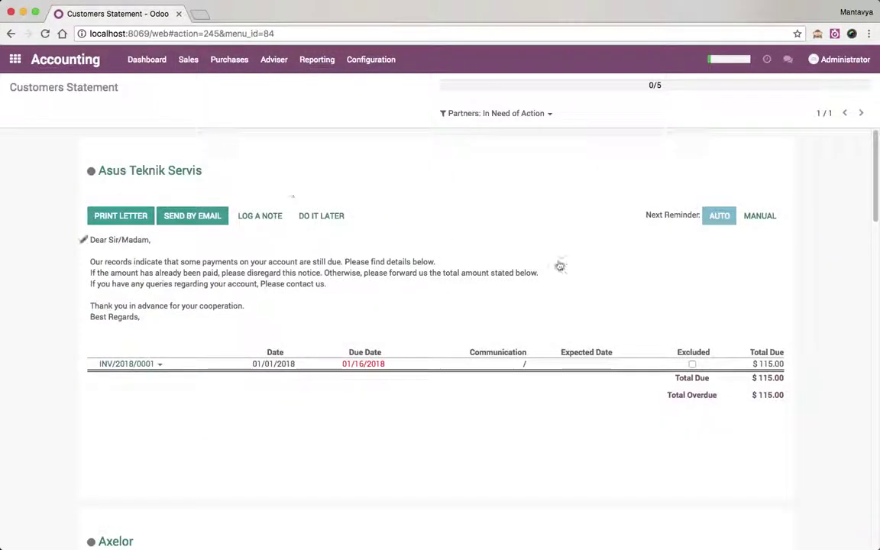
double_click(655, 86)
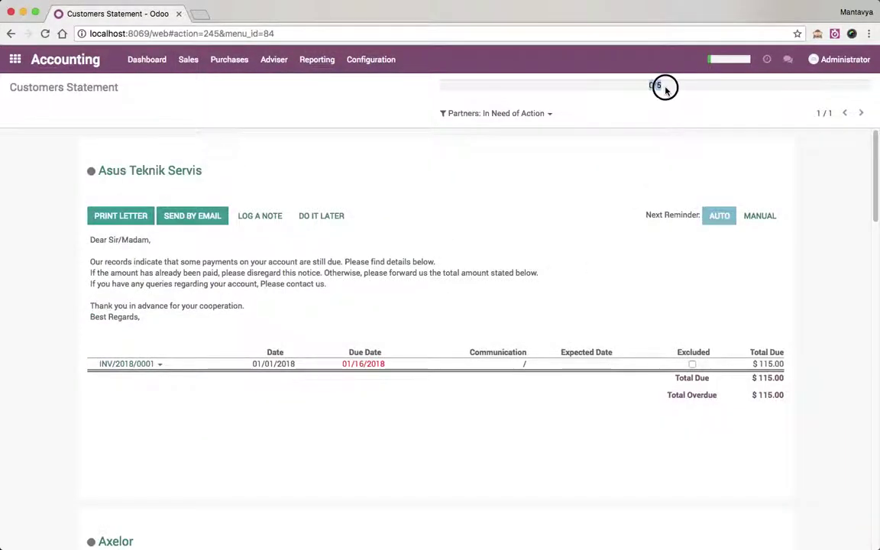
left_click_drag(876, 165, 843, 149)
Filter the customer statements to partners with overdue invoices and review the listed statements.
left_click(538, 113)
left_click(533, 147)
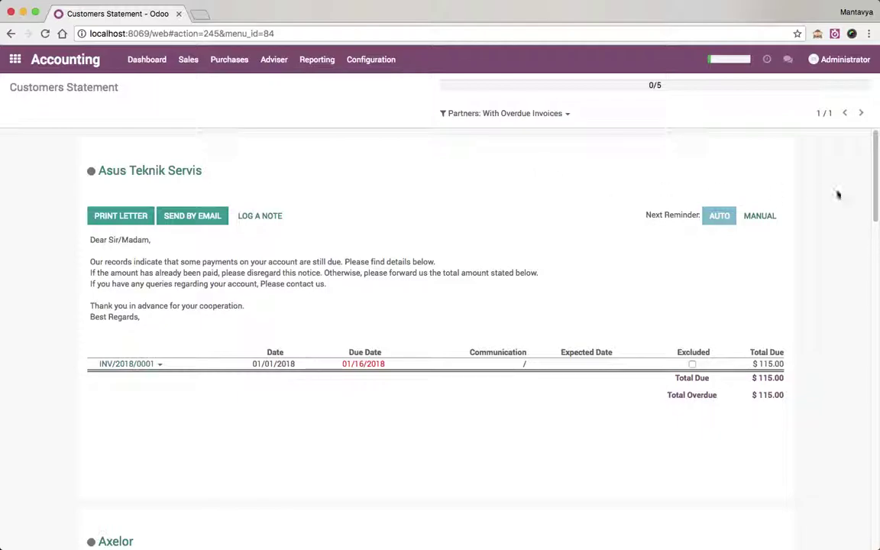
left_click_drag(872, 175, 873, 145)
scroll(423, 215, "down", 2)
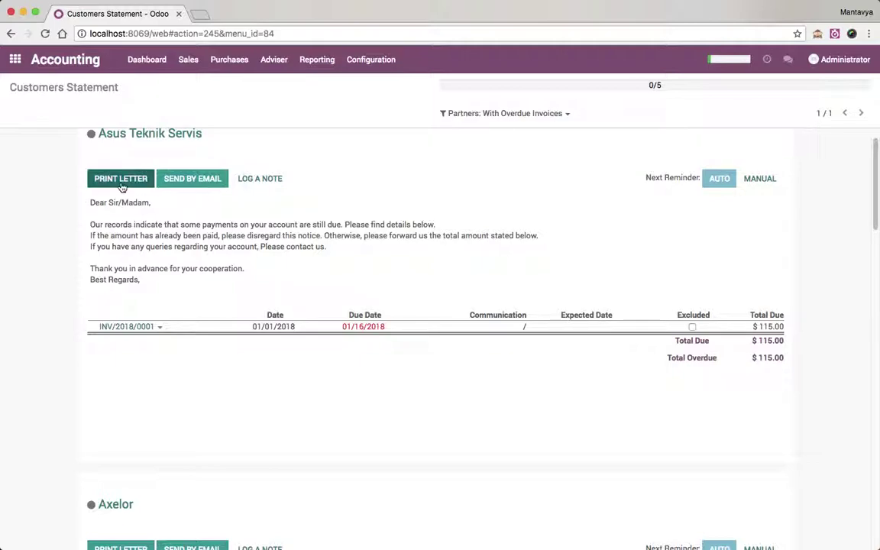
scroll(363, 213, "up", 2)
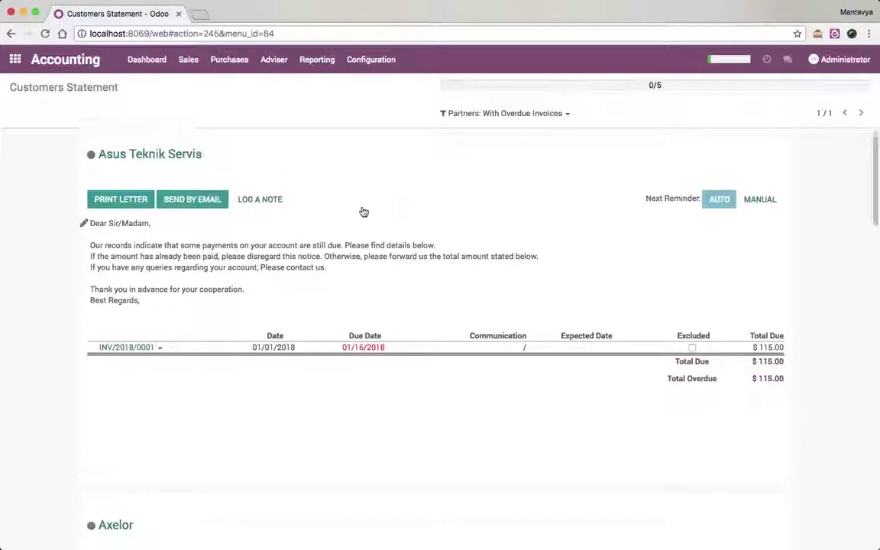
Print the follow-up letter for Asus Teknik Servis, read the downloaded PDF and close it.
left_click(114, 223)
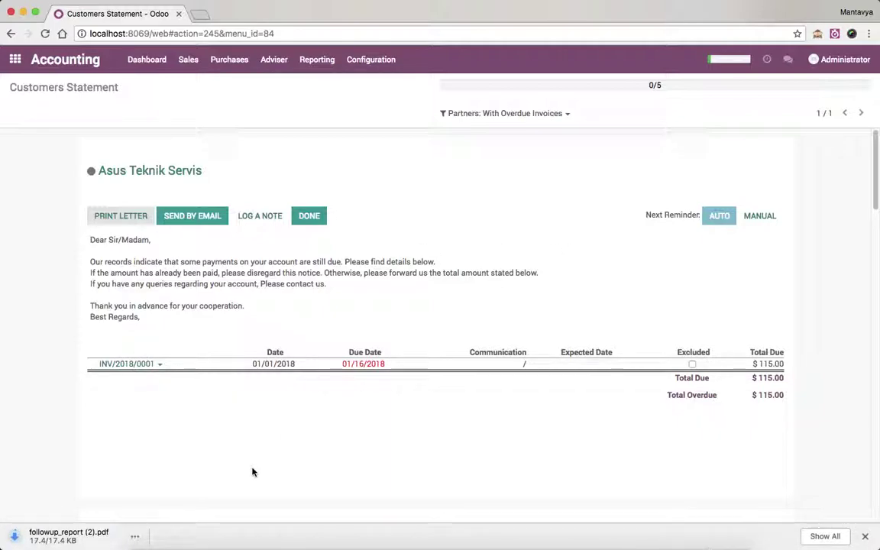
left_click(100, 533)
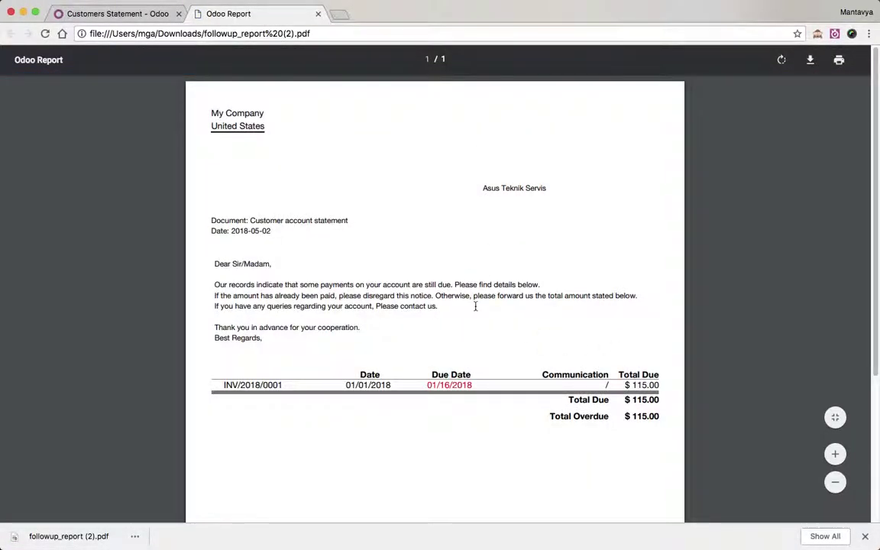
mouse_move(876, 190)
left_mouse_down()
mouse_move(875, 327)
mouse_move(875, 180)
left_mouse_up()
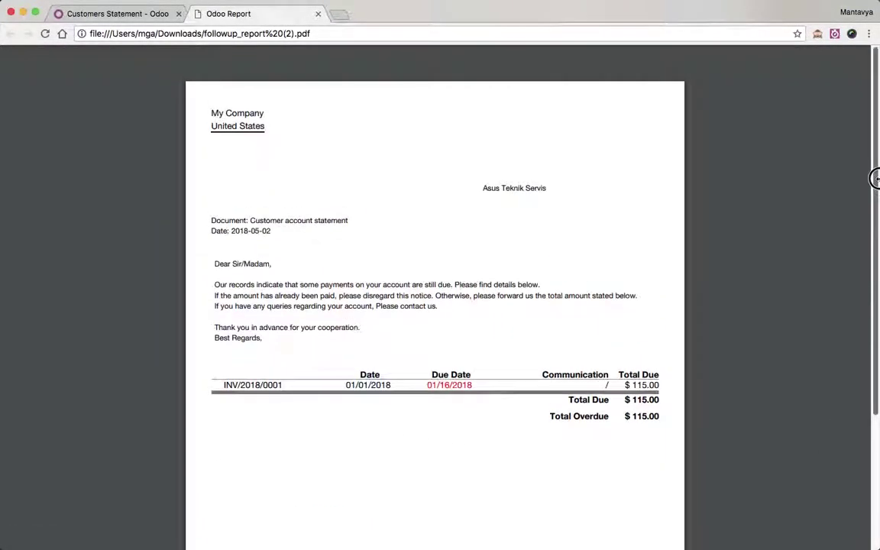
left_click(318, 15)
Try to send the Asus Teknik Servis follow-up statement by email.
left_click(197, 217)
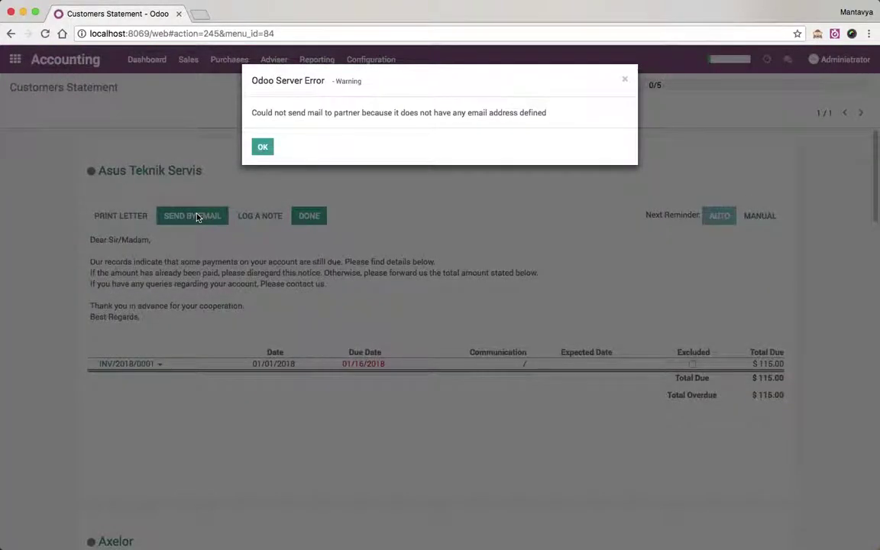
left_click(262, 146)
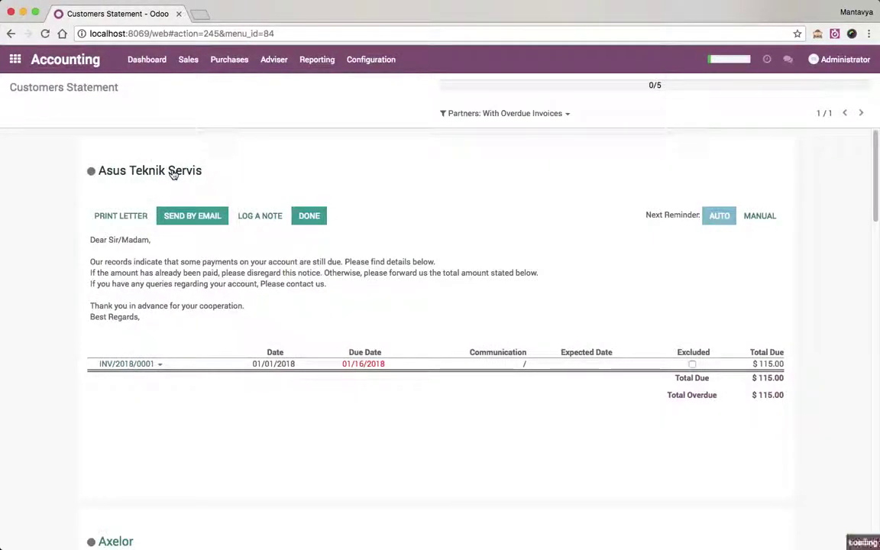
Fill in and save the contact's e-mail on the Asus Teknik Servis record, then send its follow-up statement by email.
left_click(23, 107)
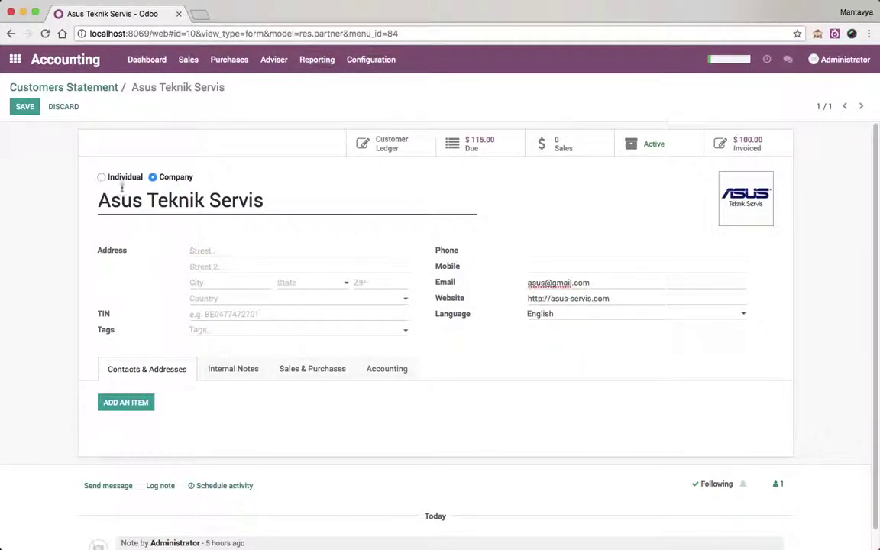
left_click(24, 107)
left_click(108, 88)
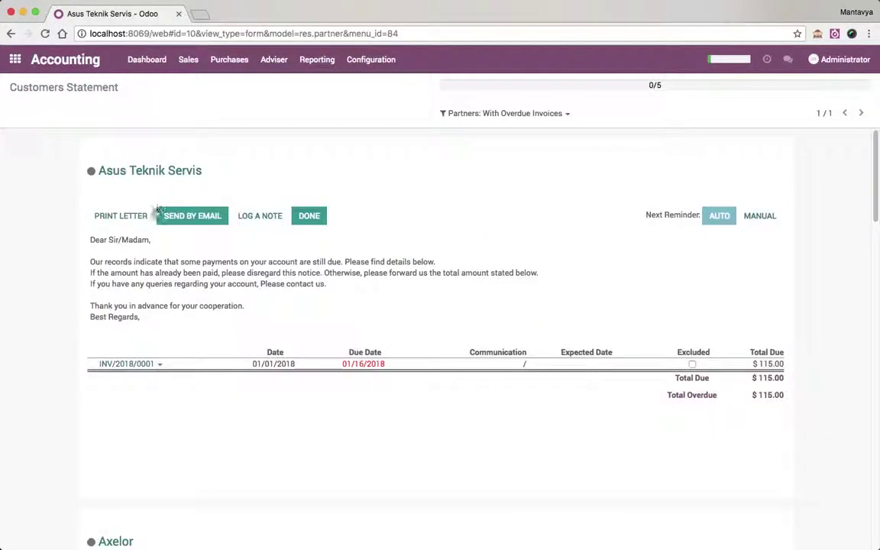
left_click(164, 217)
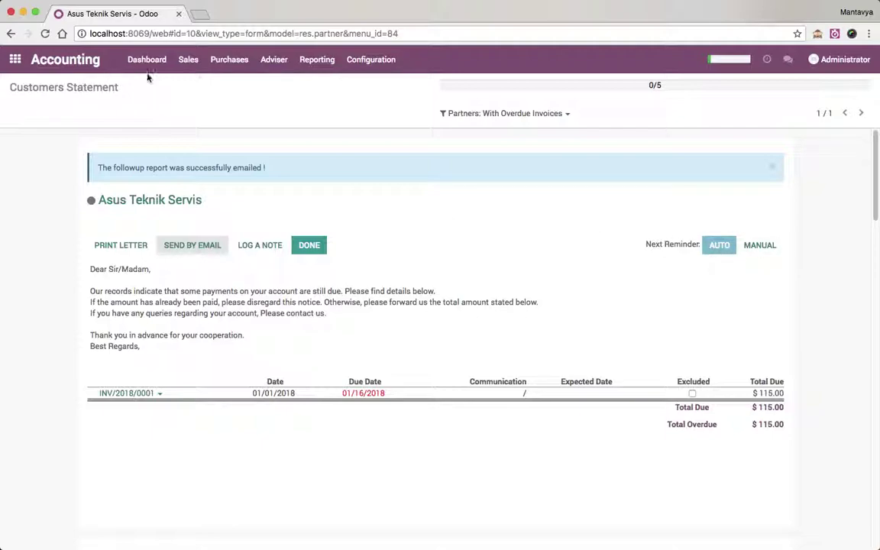
Reopen Customer Statements and view the follow-up history of Asus Teknik Servis.
left_click(188, 60)
left_click(217, 157)
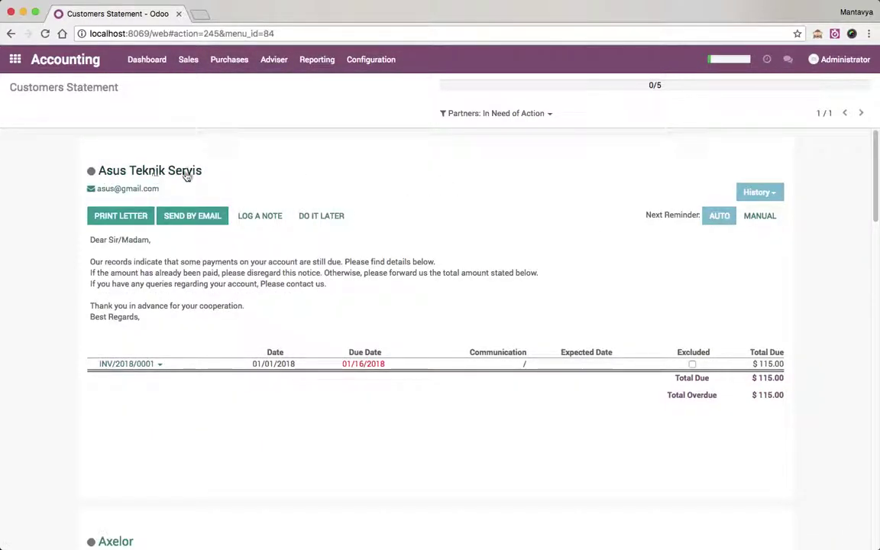
left_click(774, 194)
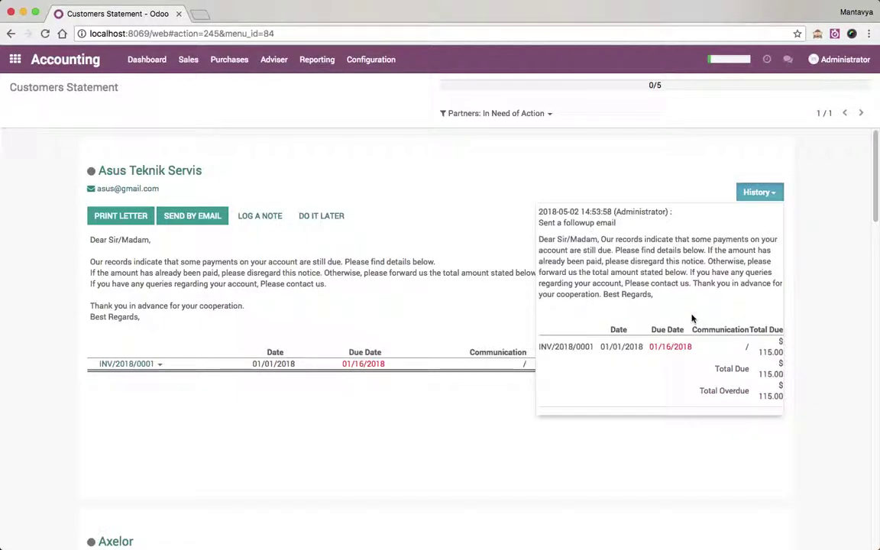
left_click(379, 161)
Open the Asus Teknik Servis record, examine the follow-up email logged in its notes, and return to the statements.
left_click(121, 216)
left_click(147, 173)
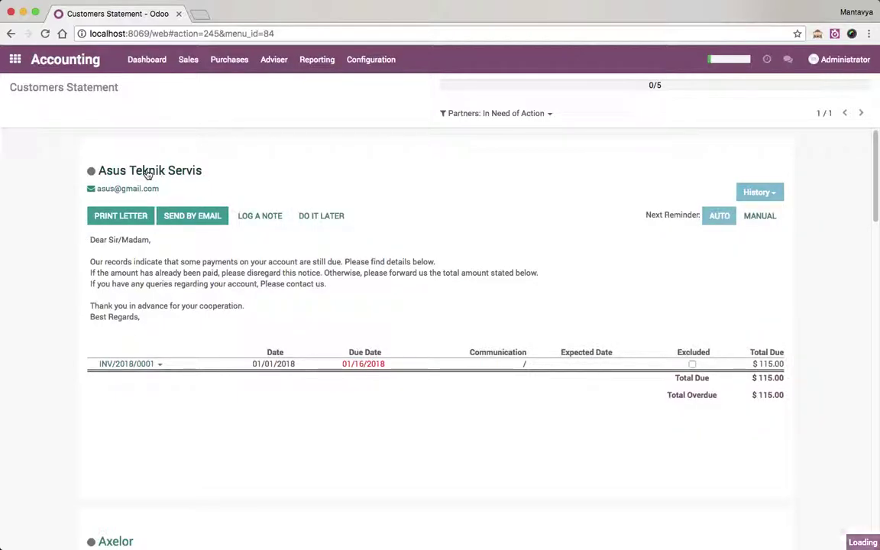
scroll(392, 269, "down", 3)
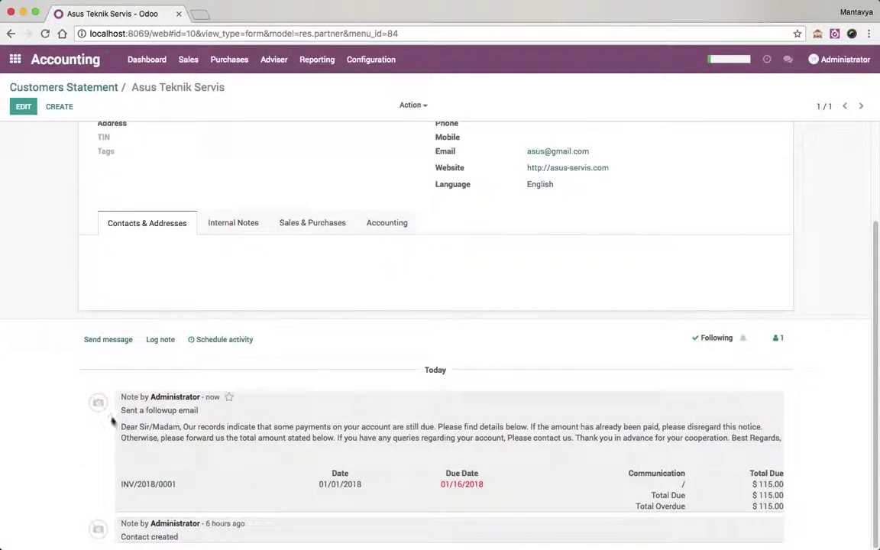
left_click_drag(123, 410, 804, 507)
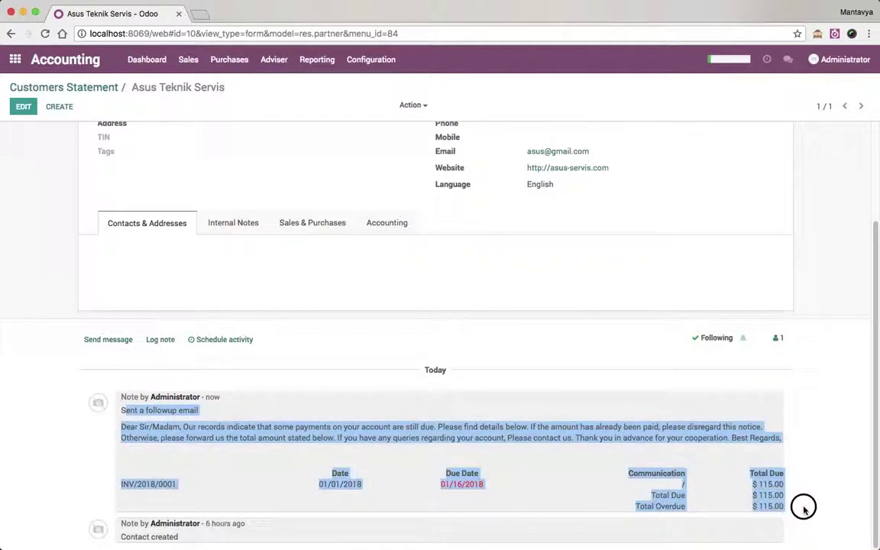
left_click(804, 509)
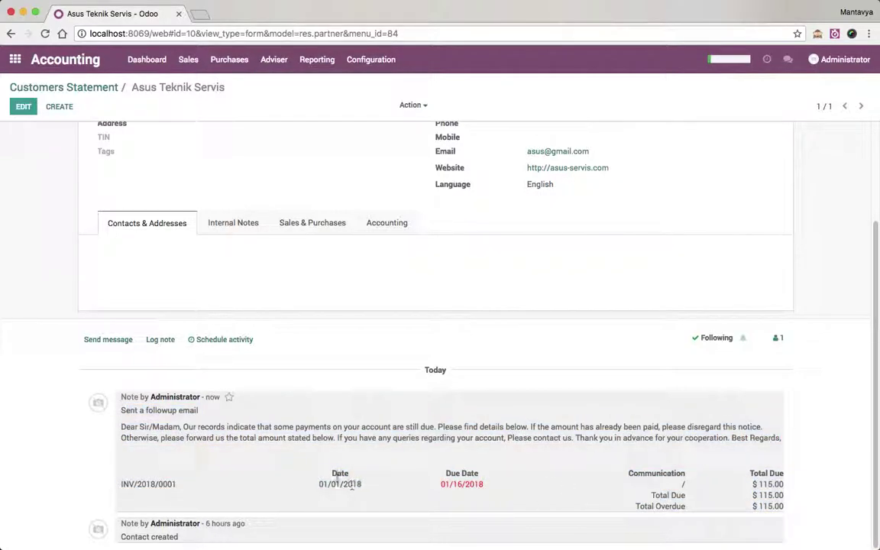
left_click(108, 88)
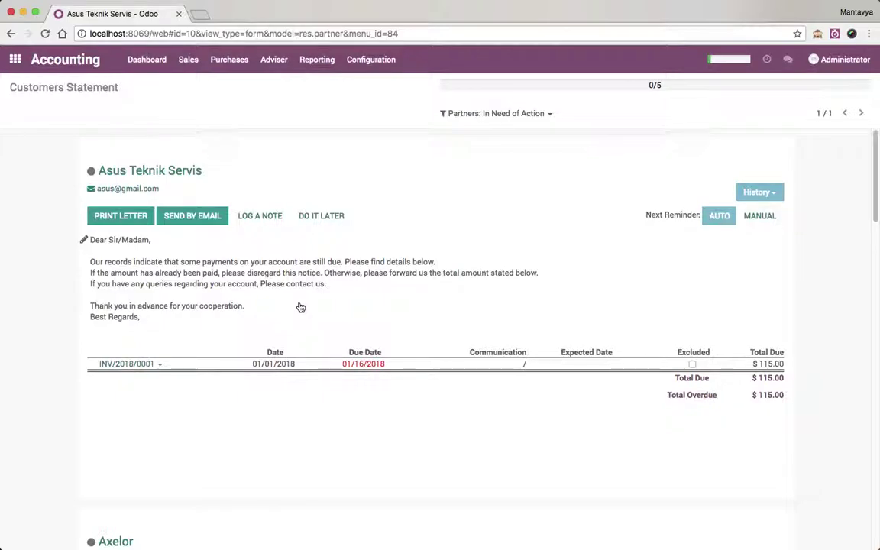
Set a manual reminder for Asus Teknik Servis with no follow-up before 05/31/2018 and the note "Clear All the payment by 31st", and save it.
scroll(301, 307, "down", 2)
scroll(302, 307, "up", 2)
left_click(259, 217)
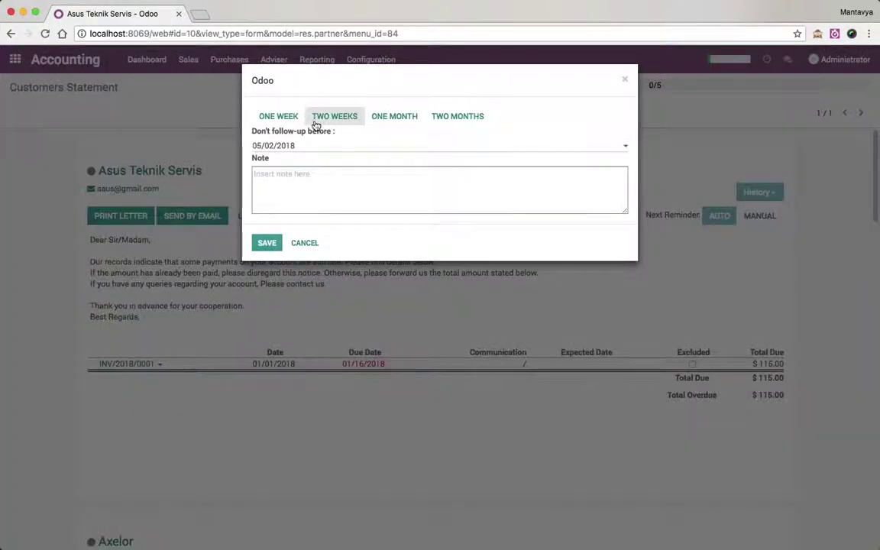
left_click(389, 120)
left_click(357, 144)
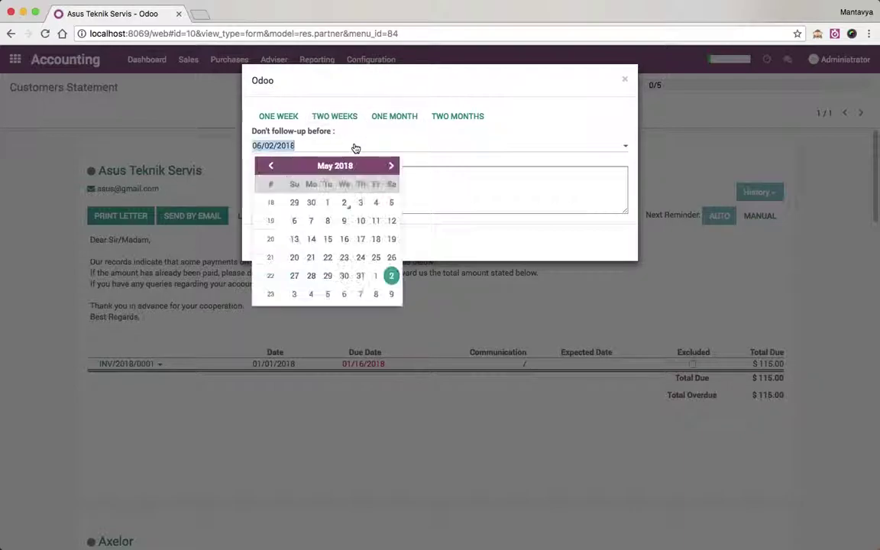
left_click(363, 278)
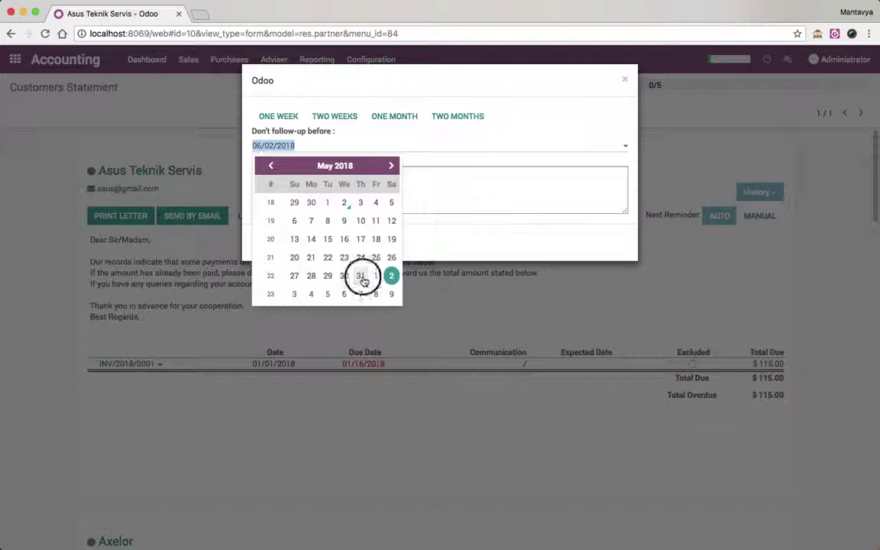
type("Clear All the payment by 31st")
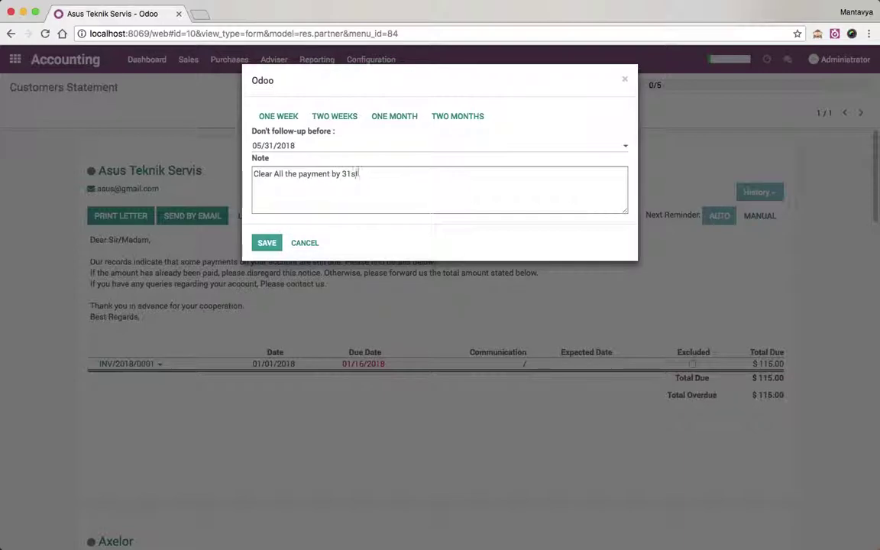
type("at")
left_click(268, 243)
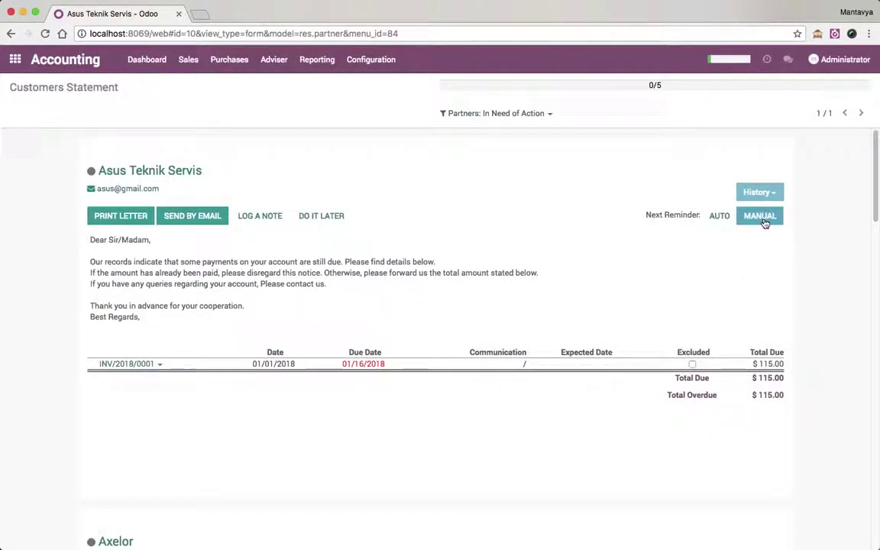
Check Asus Teknik Servis's follow-up history, then reload Customer Statements from the dashboard and review the partners still in need of action.
left_click(771, 195)
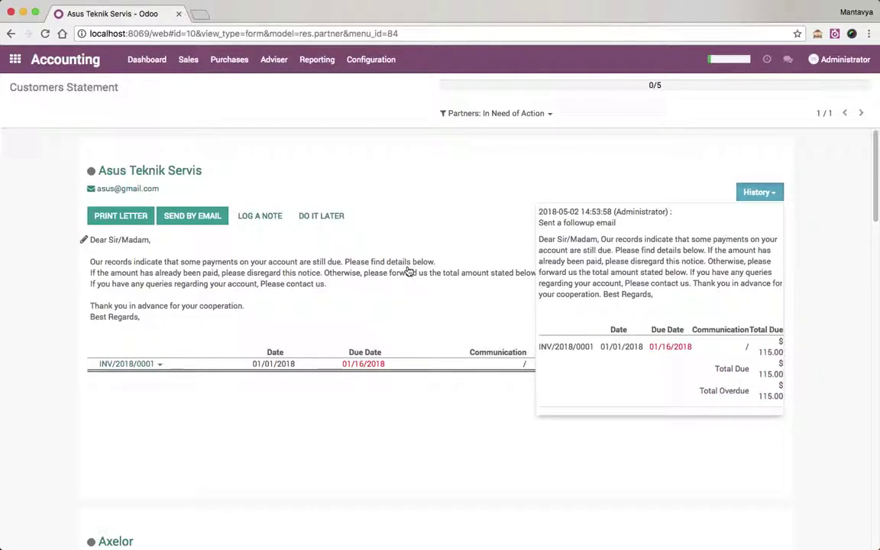
left_click(63, 307)
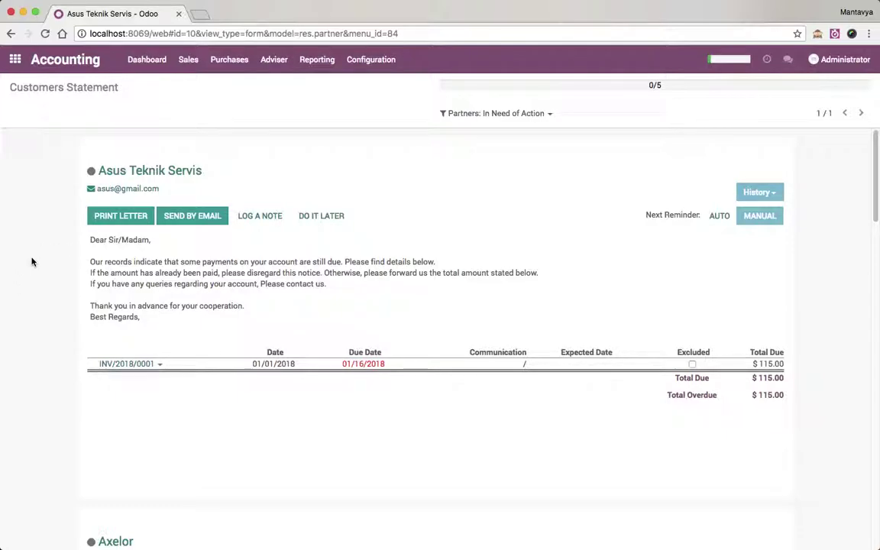
left_click(65, 59)
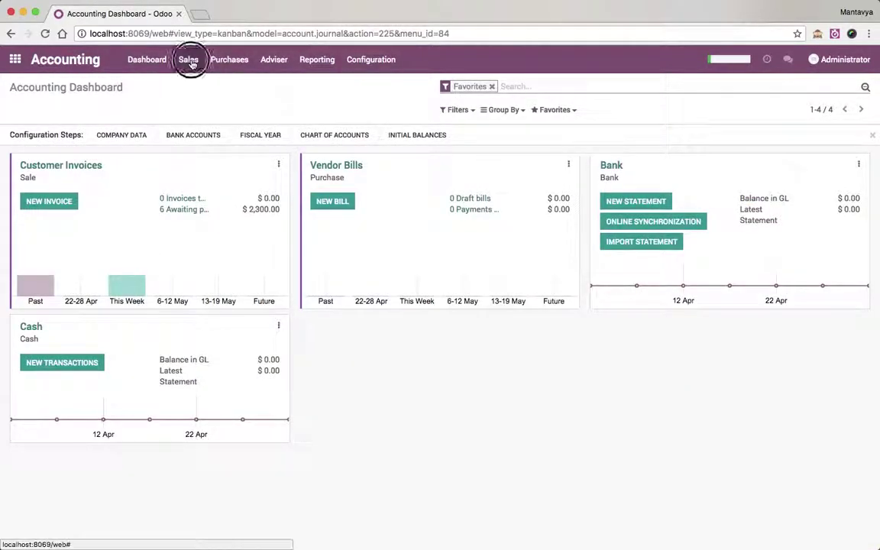
left_click(189, 59)
left_click(229, 157)
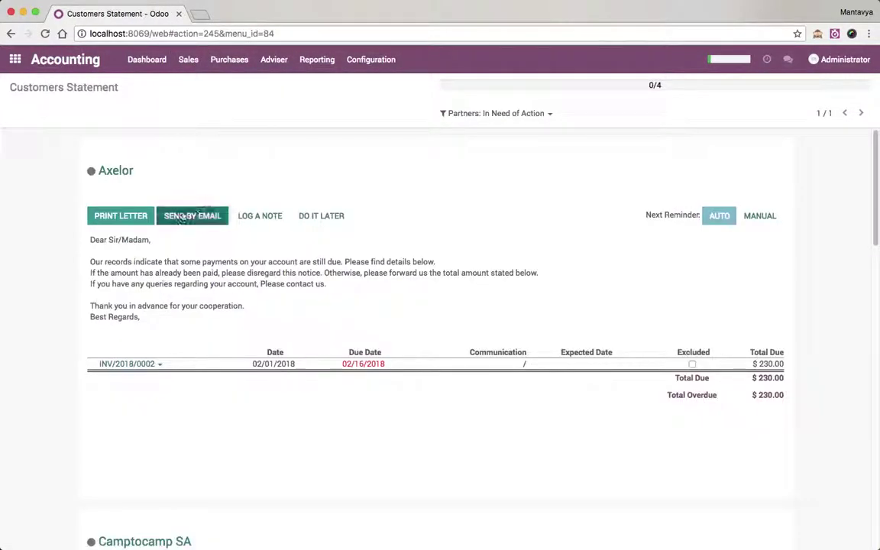
left_click_drag(874, 188, 871, 141)
scroll(668, 383, "down", 3)
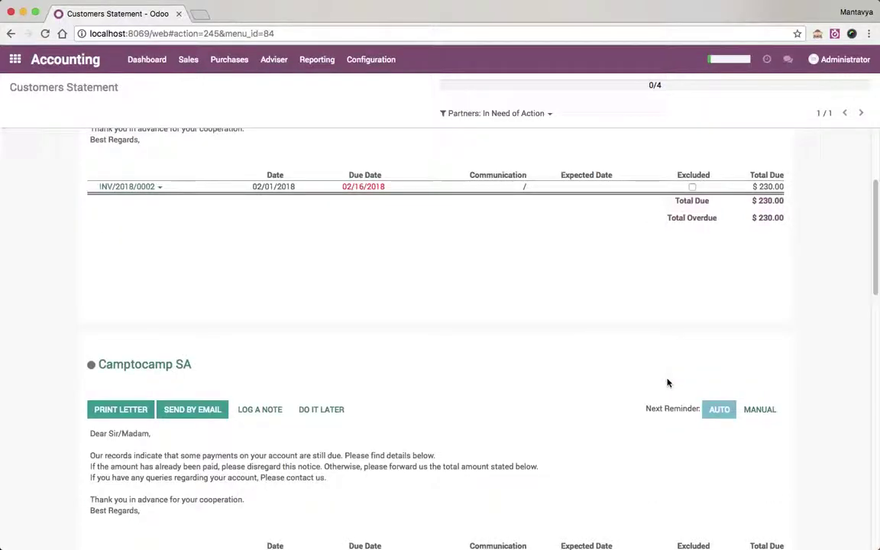
scroll(668, 383, "up", 3)
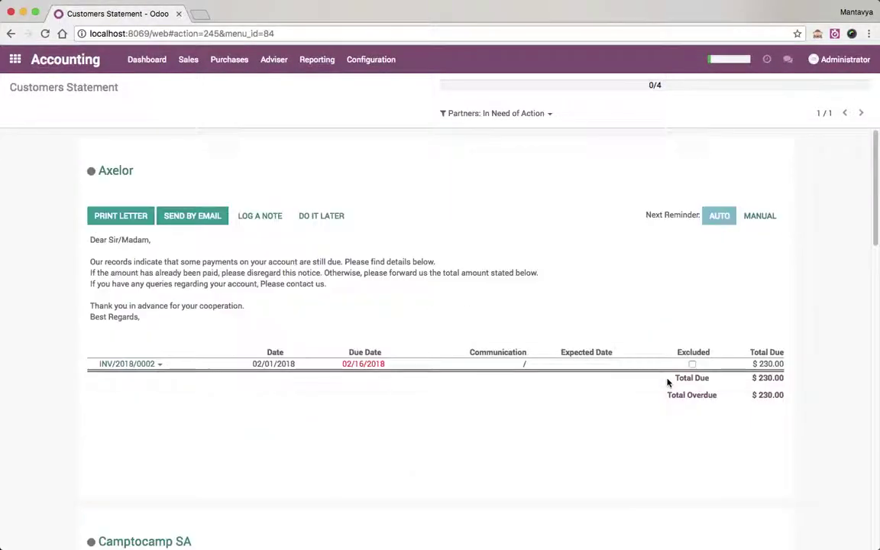
Open the macOS Date & Time preferences and unlock them for changes by entering the account password.
left_click(751, 5)
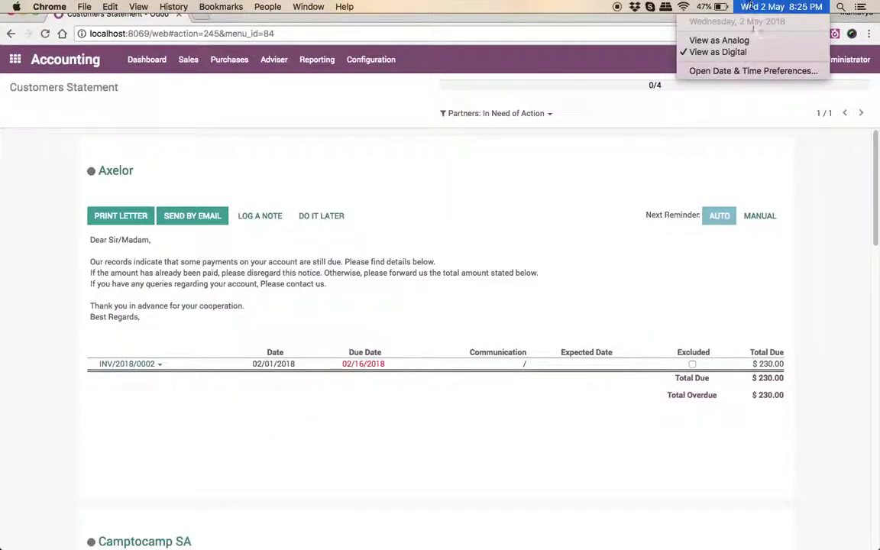
left_click(751, 72)
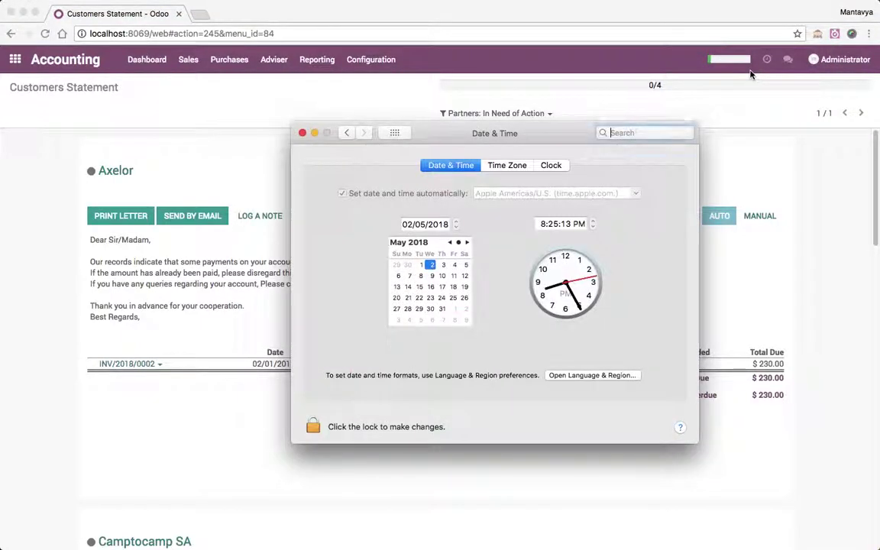
left_click(313, 427)
type("*")
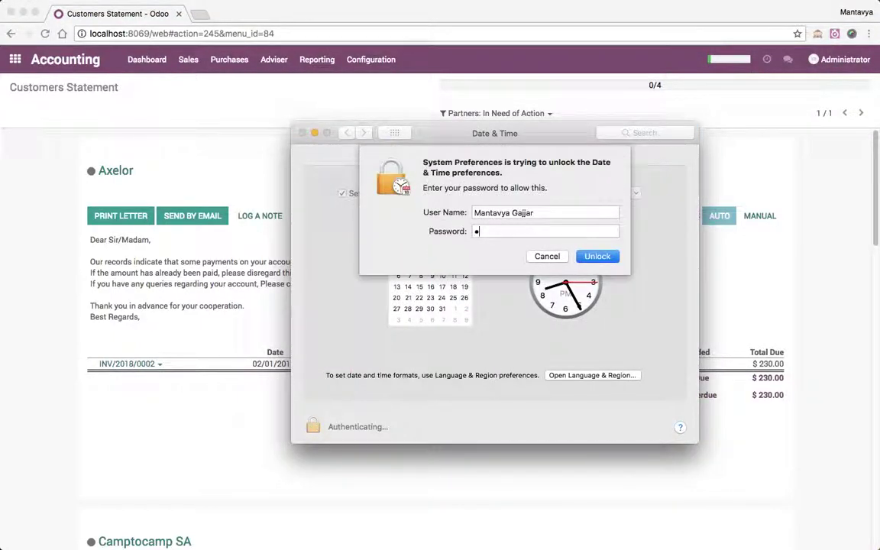
type("******")
key("Return")
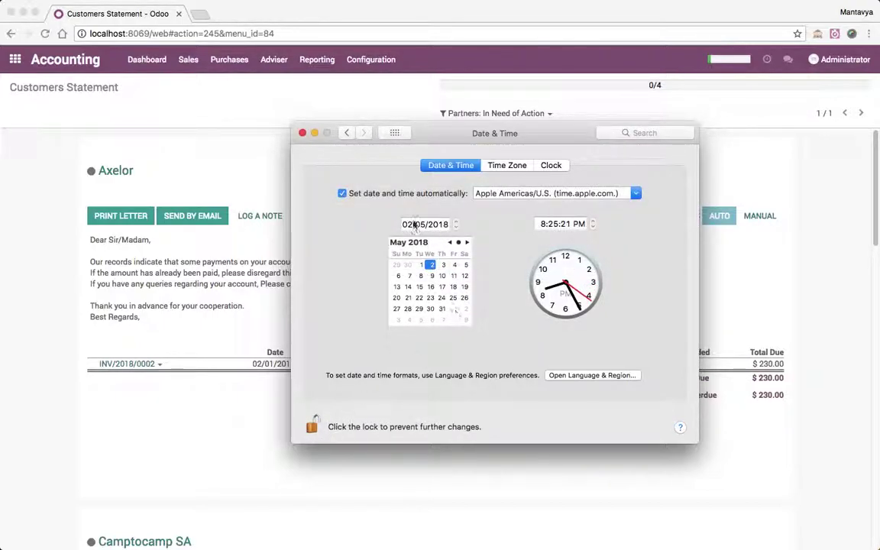
Turn off automatic date and time, set the system date to 1 June 2018, and save it.
left_click(342, 194)
left_click(455, 309)
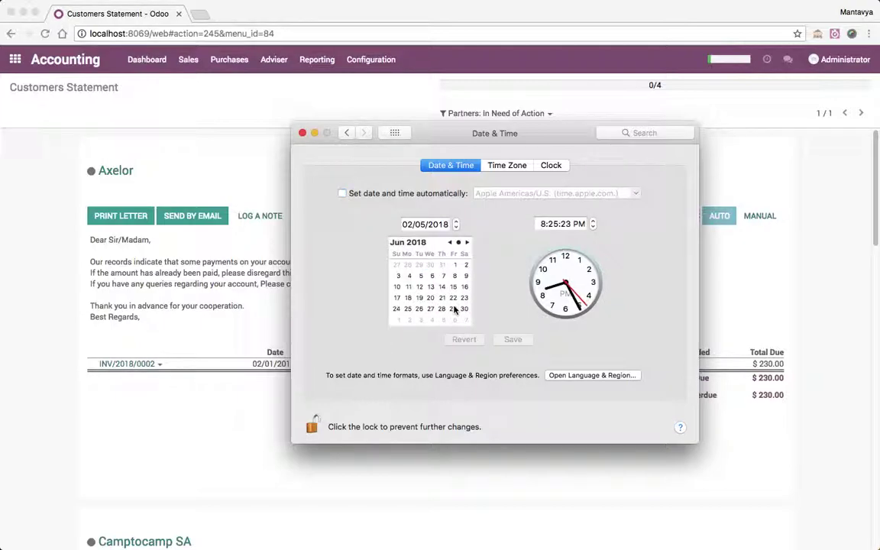
left_click(461, 266)
left_click(454, 265)
left_click(513, 339)
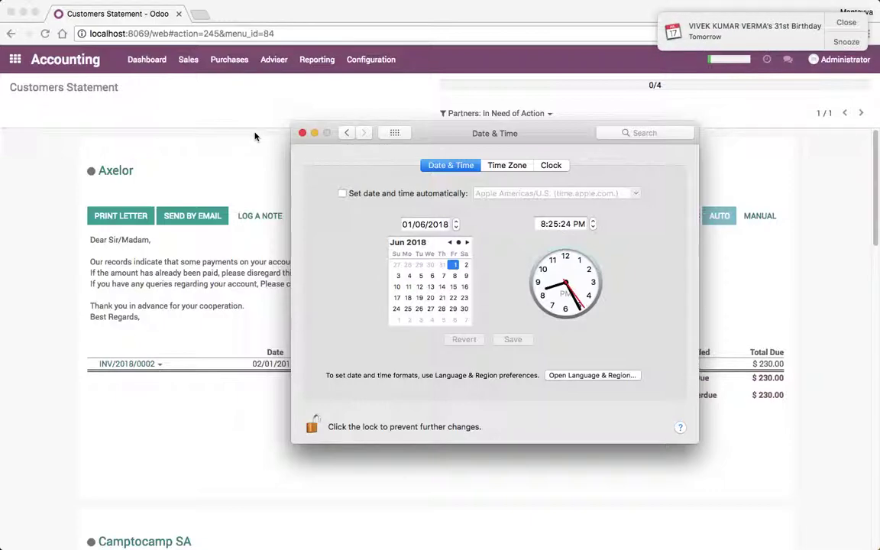
Return to Odoo, reload Customer Statements, and review which partners are in need of action.
left_click(227, 137)
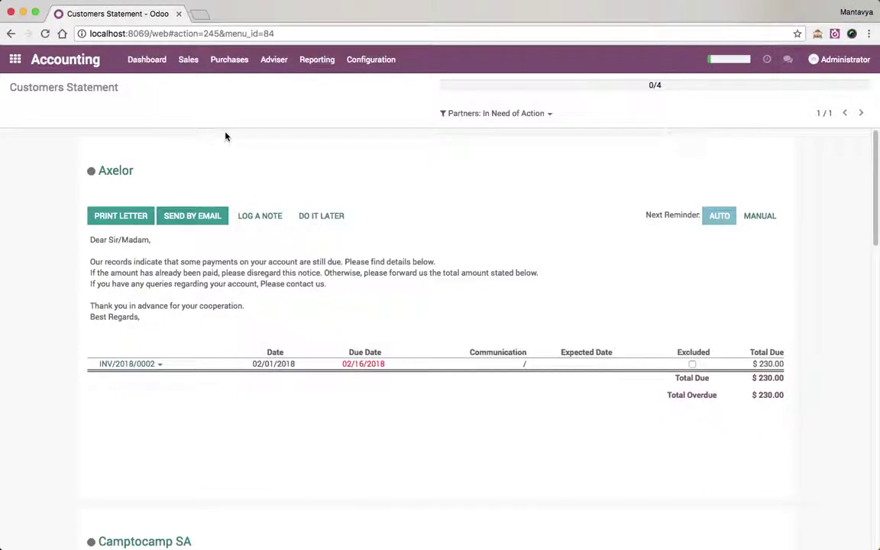
left_click(183, 63)
left_click(210, 156)
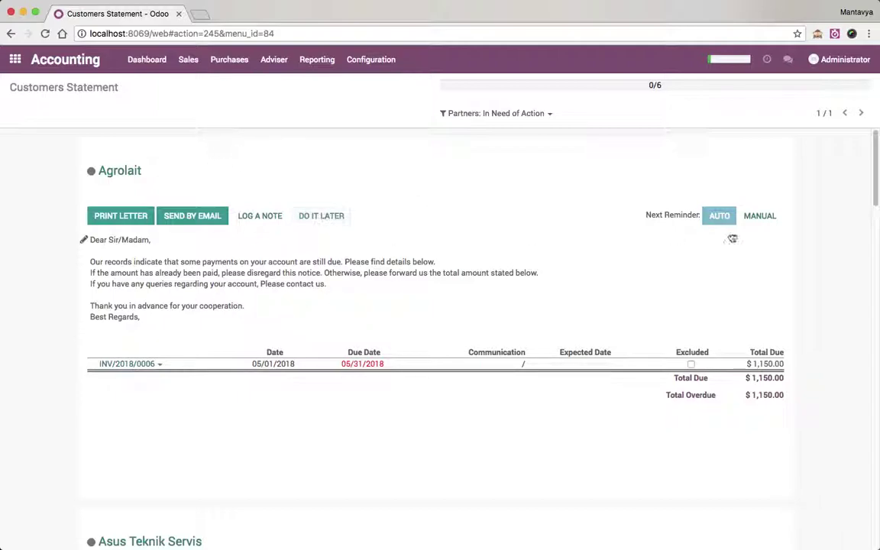
scroll(871, 174, "down", 3)
scroll(871, 174, "up", 2)
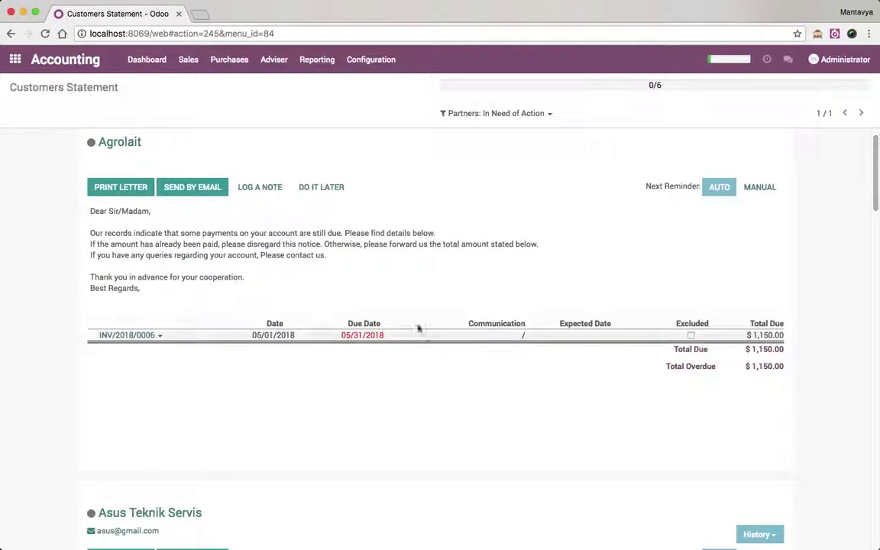
scroll(658, 261, "up", 2)
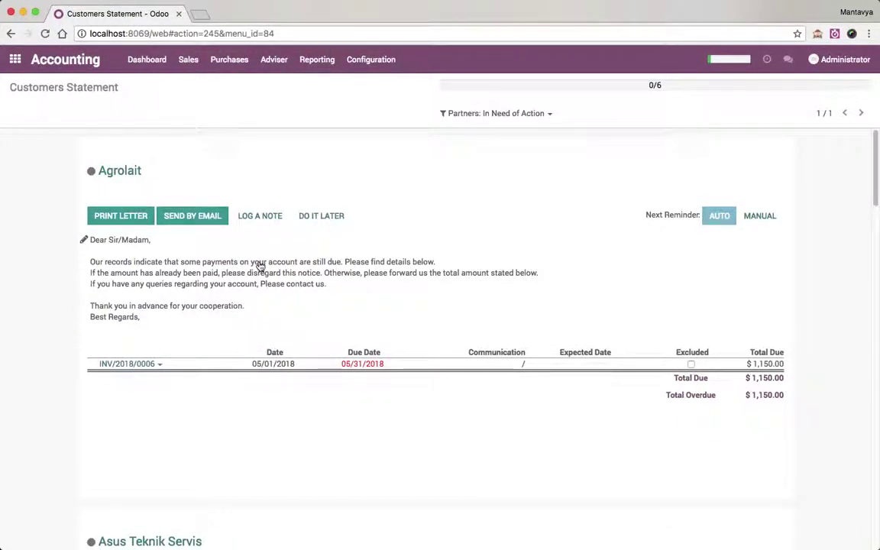
scroll(525, 273, "down", 5)
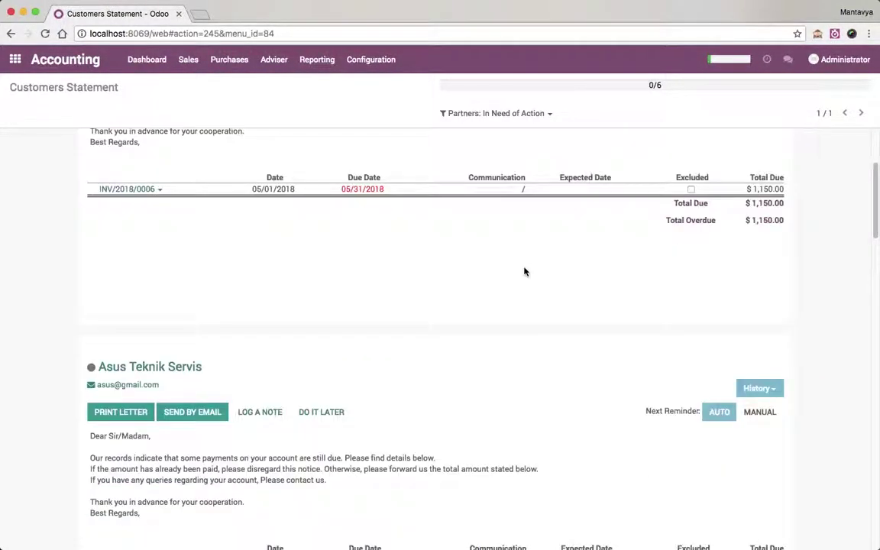
scroll(525, 272, "up", 5)
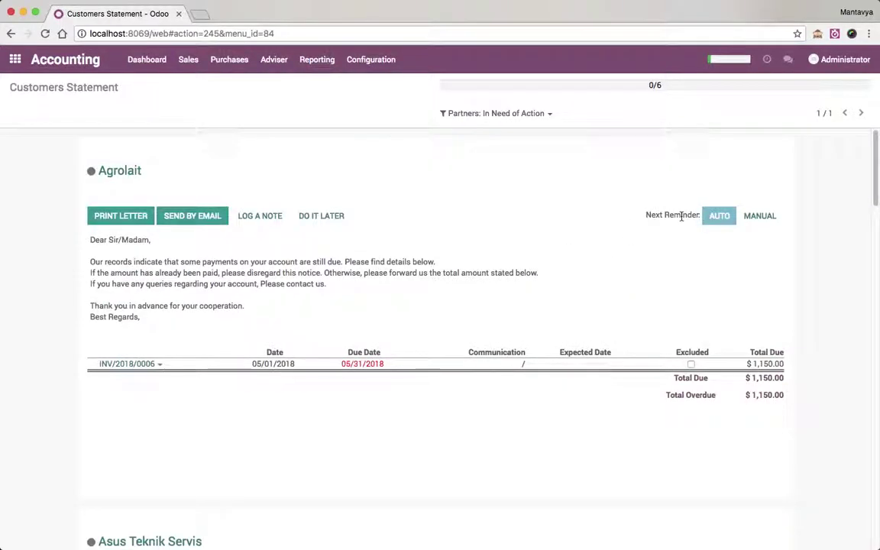
Examine the next action date and note logged in Asus Teknik Servis's follow-up history, then close the history.
scroll(752, 224, "down", 6)
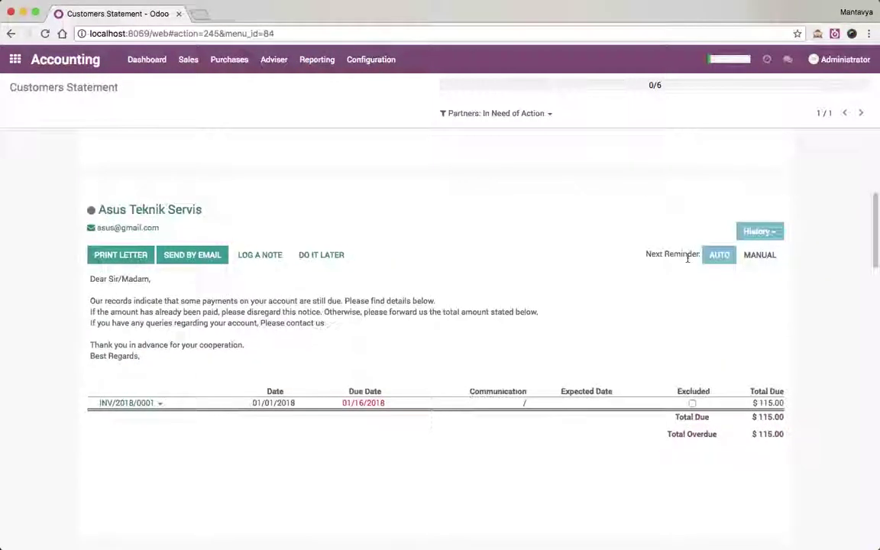
left_click(772, 232)
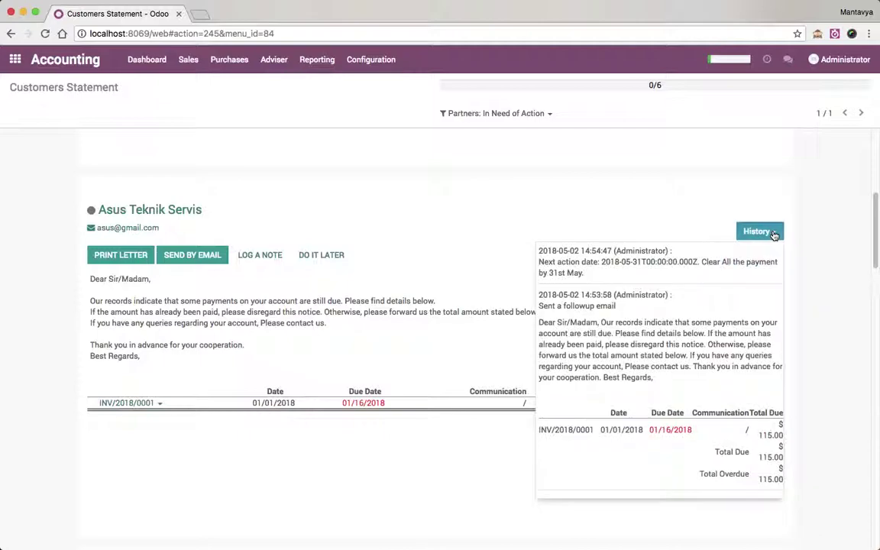
left_click_drag(542, 261, 631, 283)
left_click(770, 232)
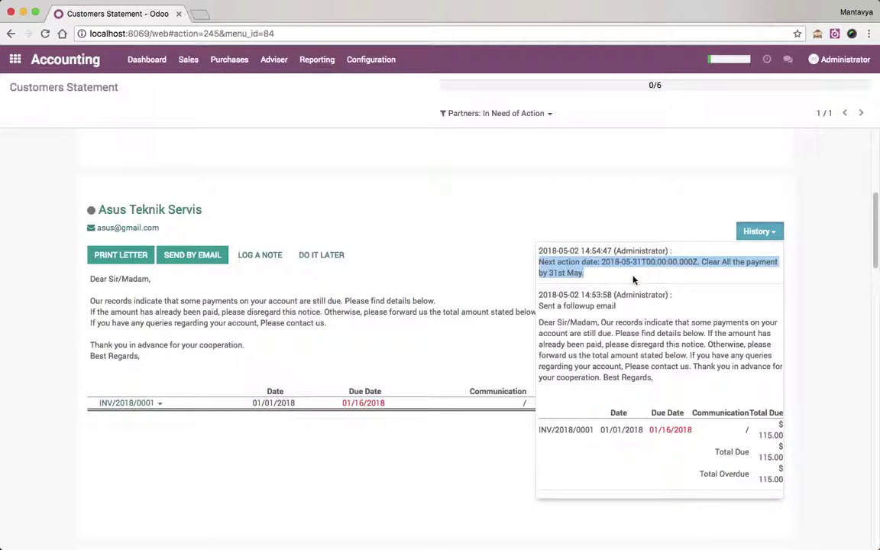
left_click(473, 208)
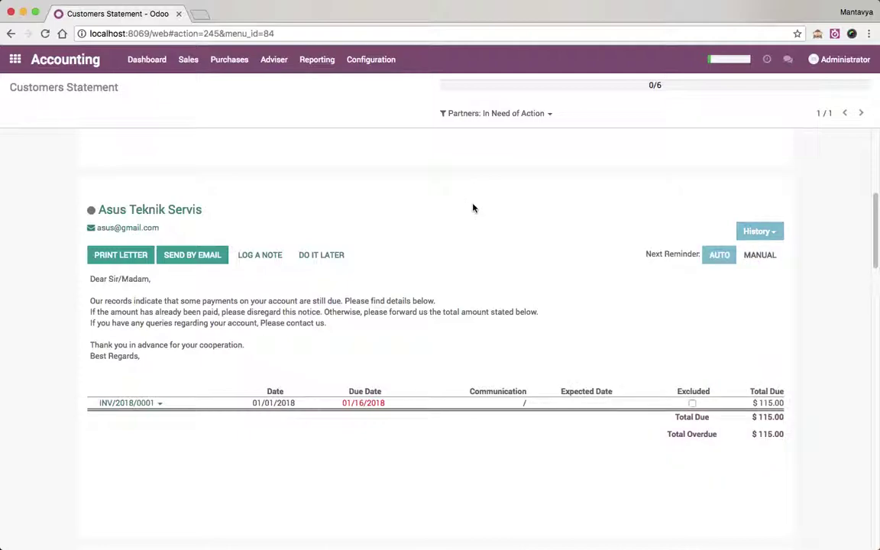
Mark Asus Teknik Servis as a Bad Debtor.
scroll(397, 231, "down", 1)
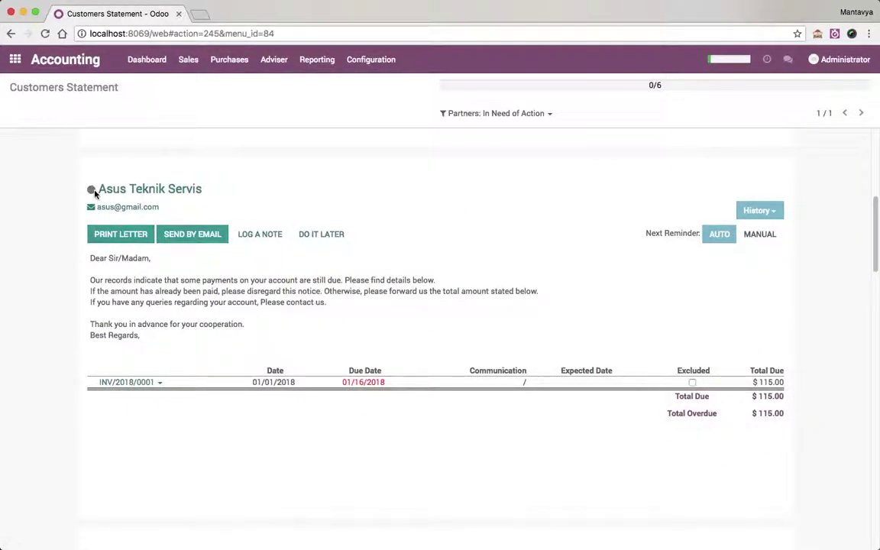
left_click(91, 189)
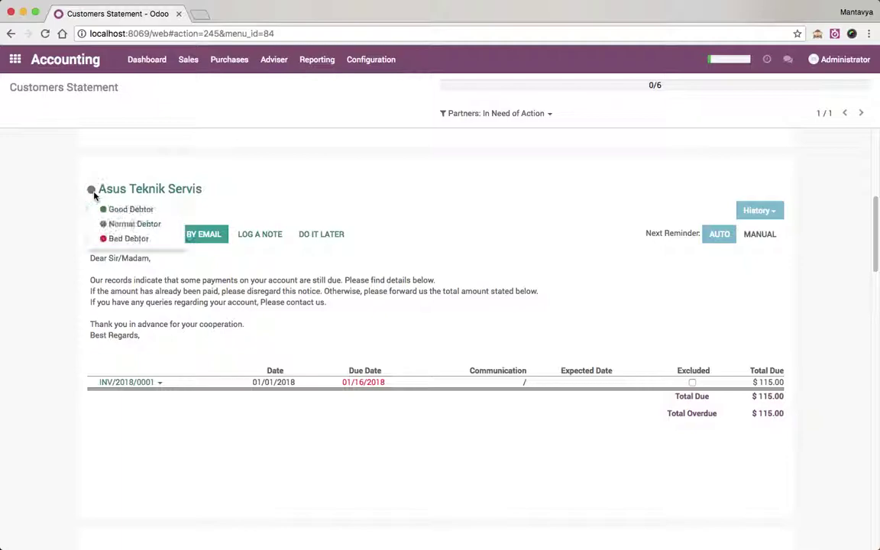
left_click(126, 238)
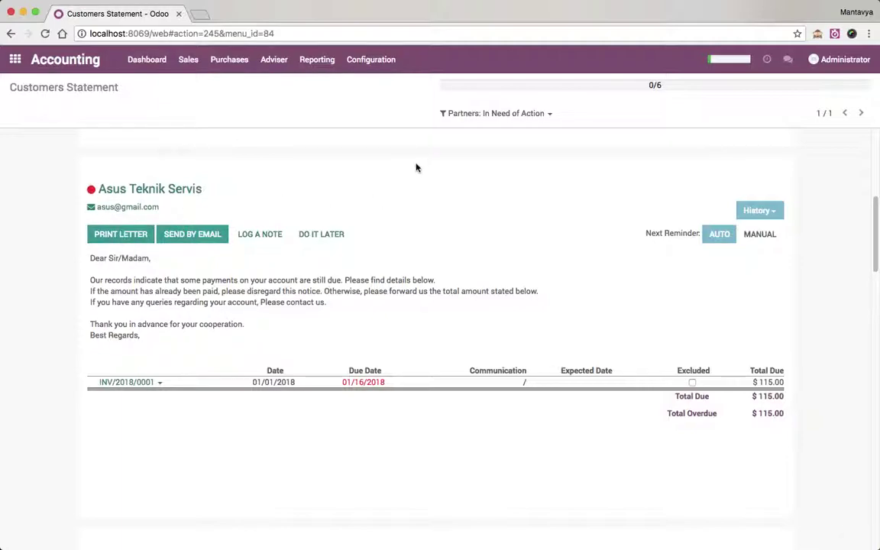
Save a manual reminder for Asus Teknik Servis one week ahead, 06/08/2018, with the note "Do more follow up, bad customer".
left_click(265, 236)
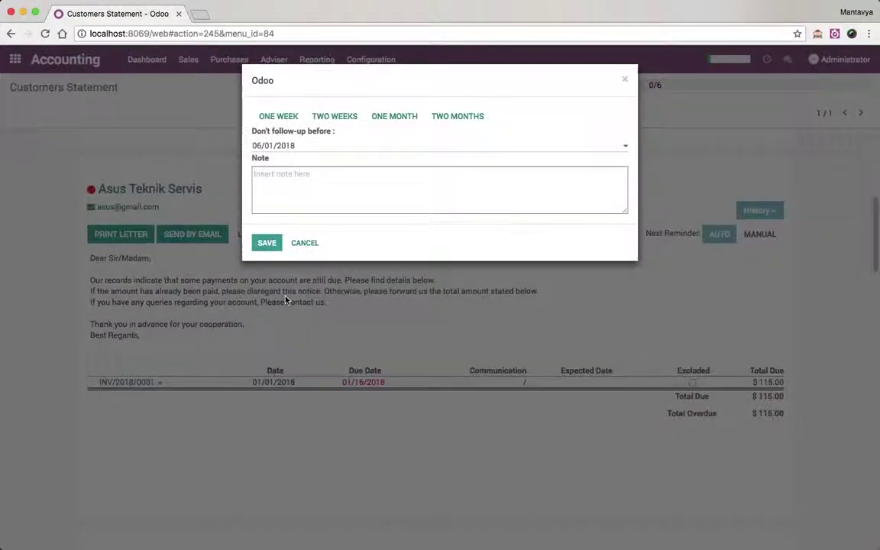
left_click(275, 121)
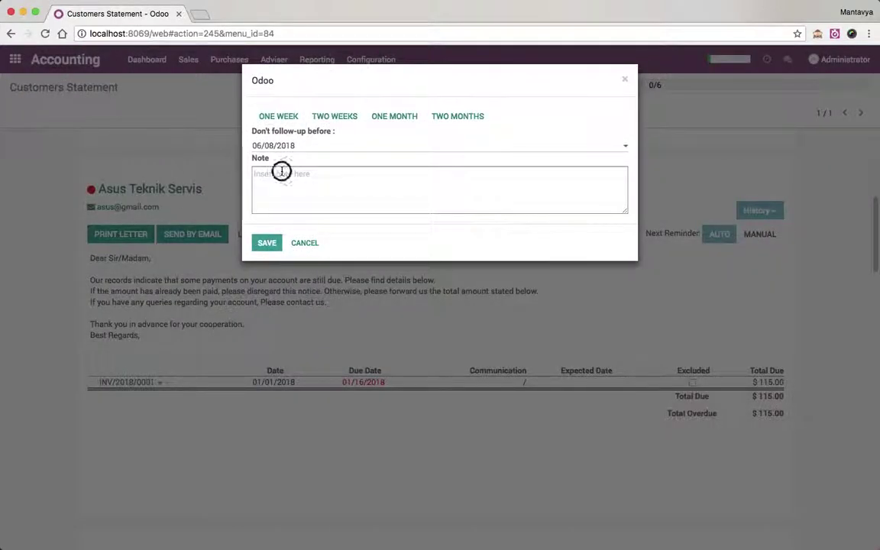
type("Do mo")
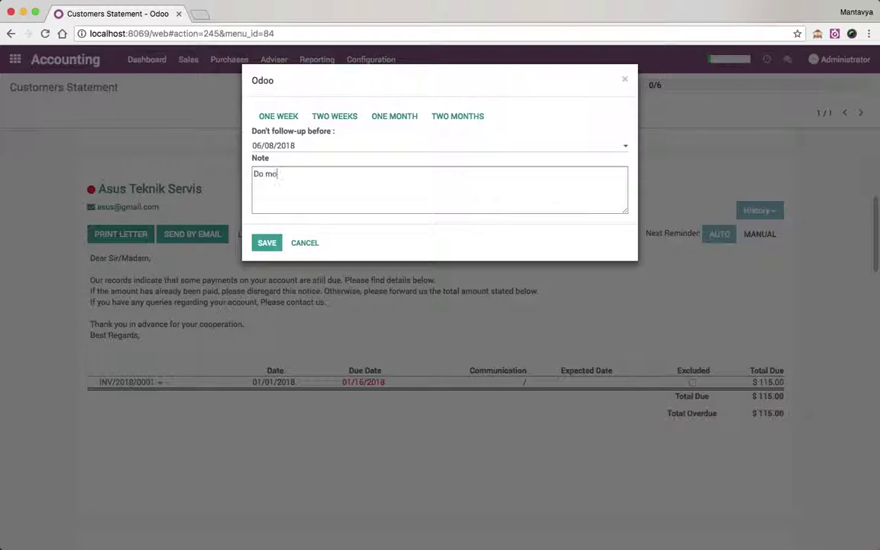
key("BackSpace")
key("BackSpace")
key("BackSpace")
type(", bad customer")
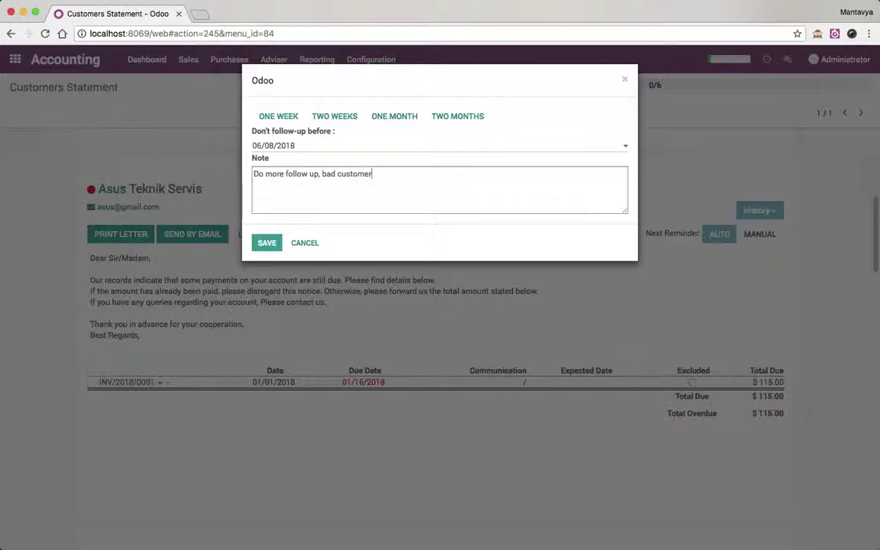
left_click(264, 243)
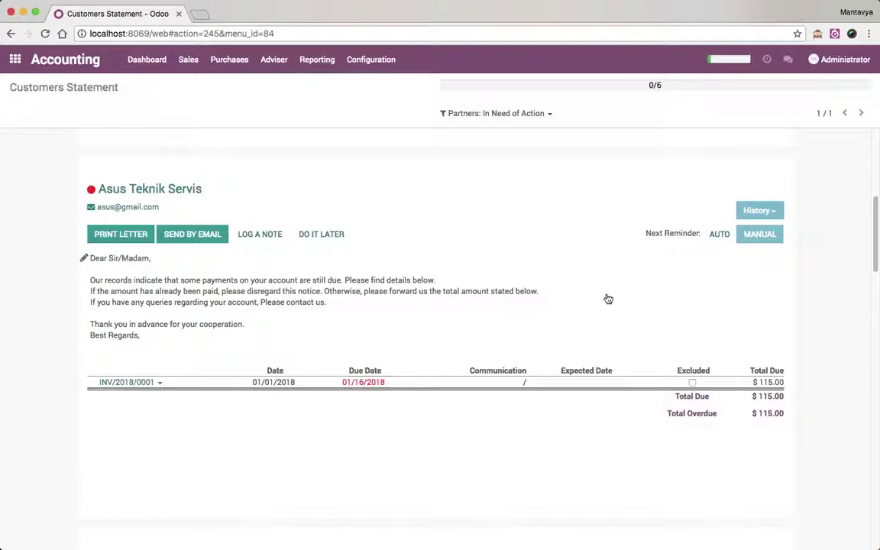
Look through the statements of all partners in need of action, from Agrolait past Axelor and Camptocamp SA.
scroll(609, 299, "up", 5)
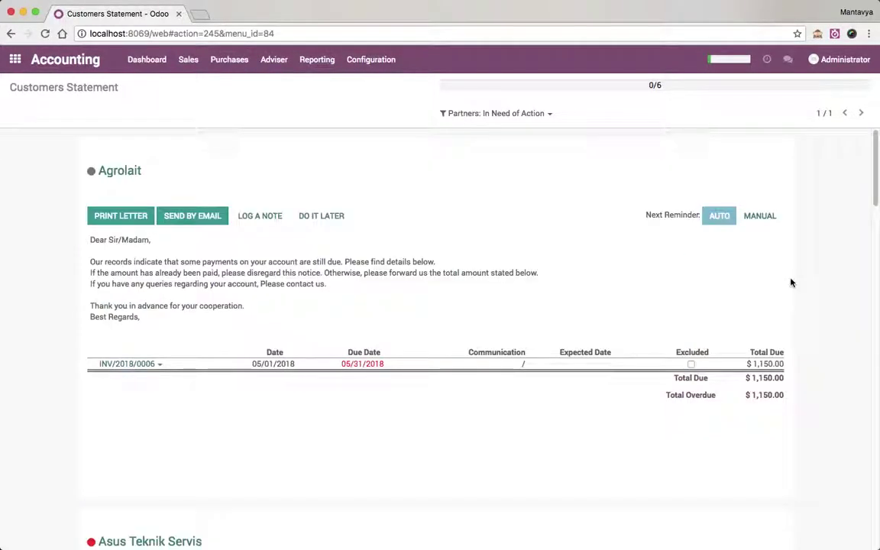
scroll(792, 283, "down", 3)
scroll(792, 283, "up", 3)
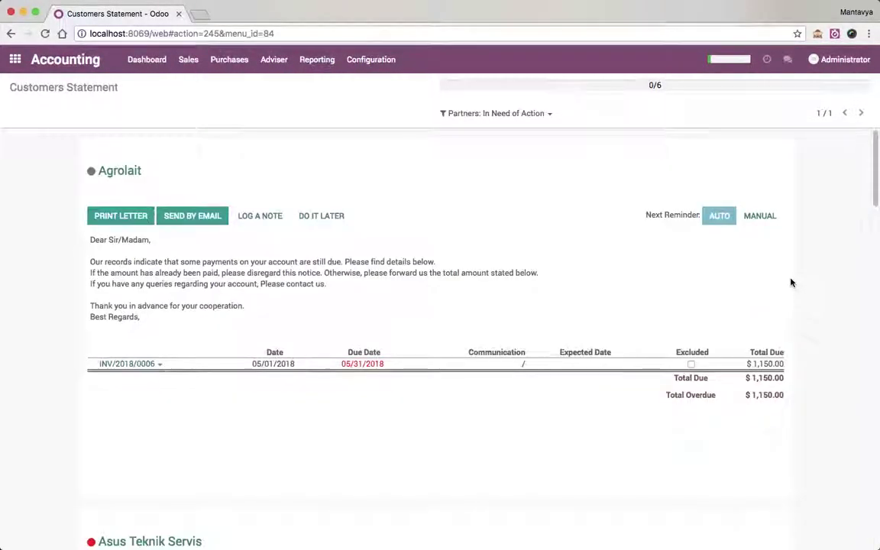
scroll(791, 283, "down", 10)
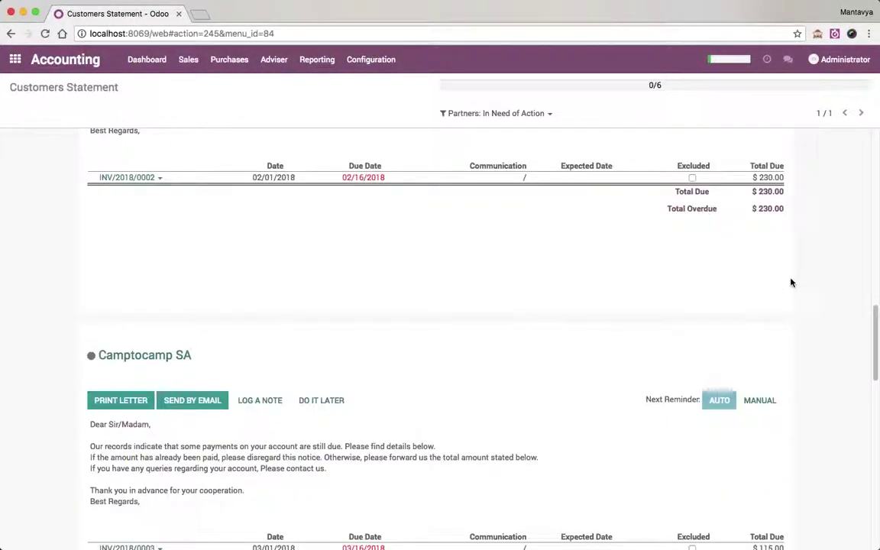
scroll(792, 283, "down", 8)
scroll(791, 283, "up", 10)
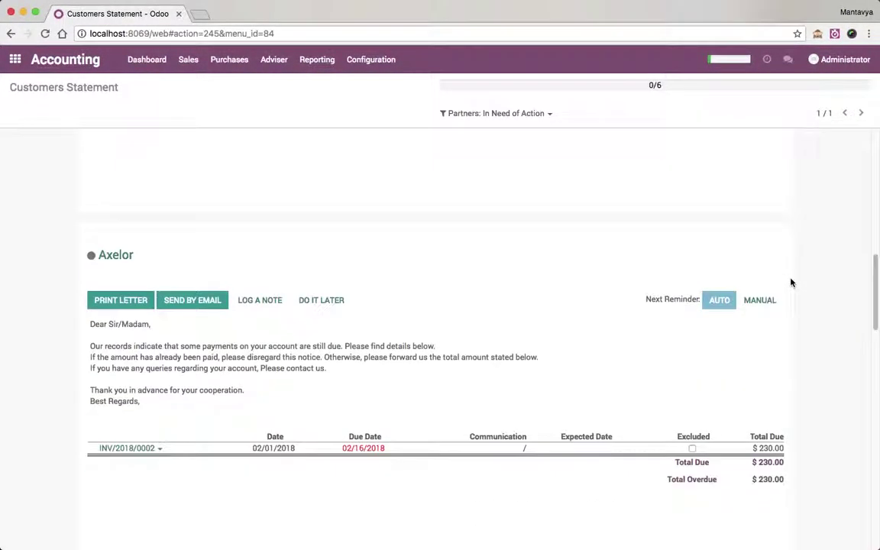
scroll(792, 283, "up", 10)
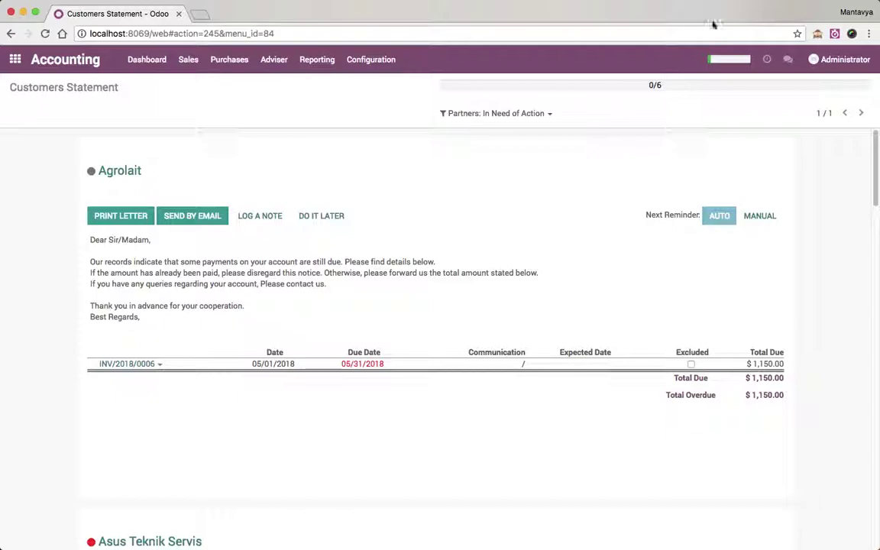